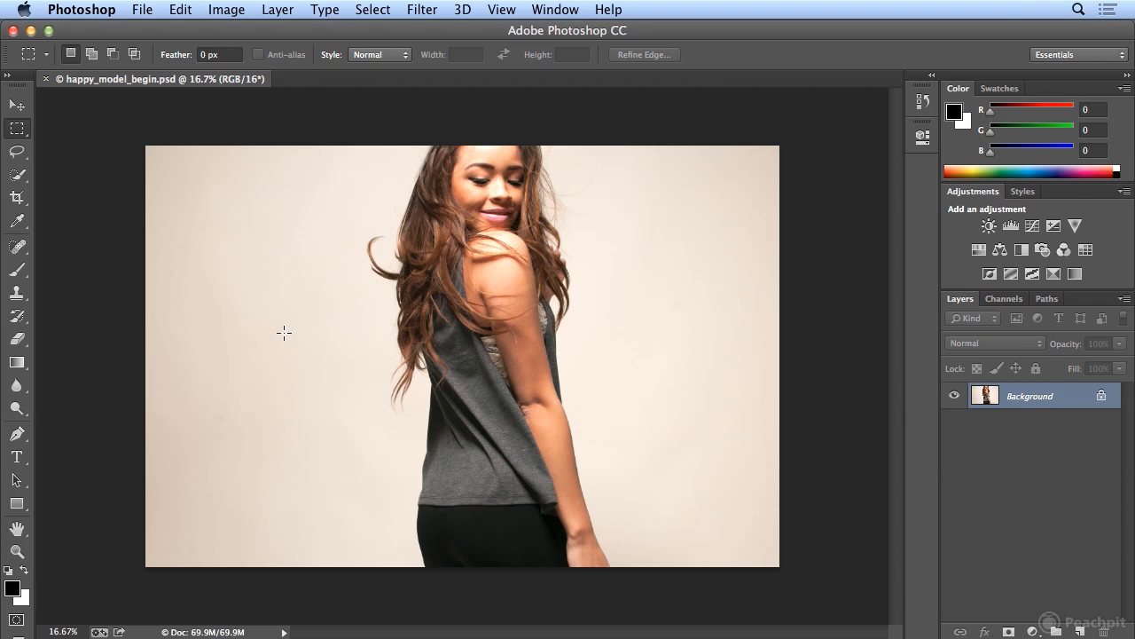
pyautogui.click(142, 9)
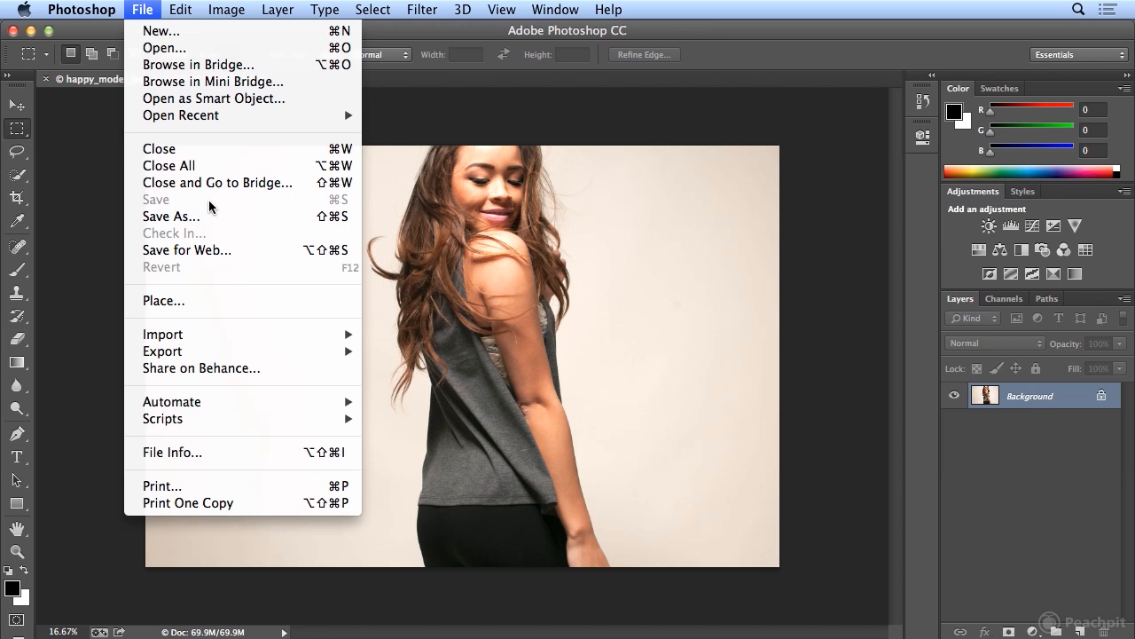
pyautogui.click(143, 6)
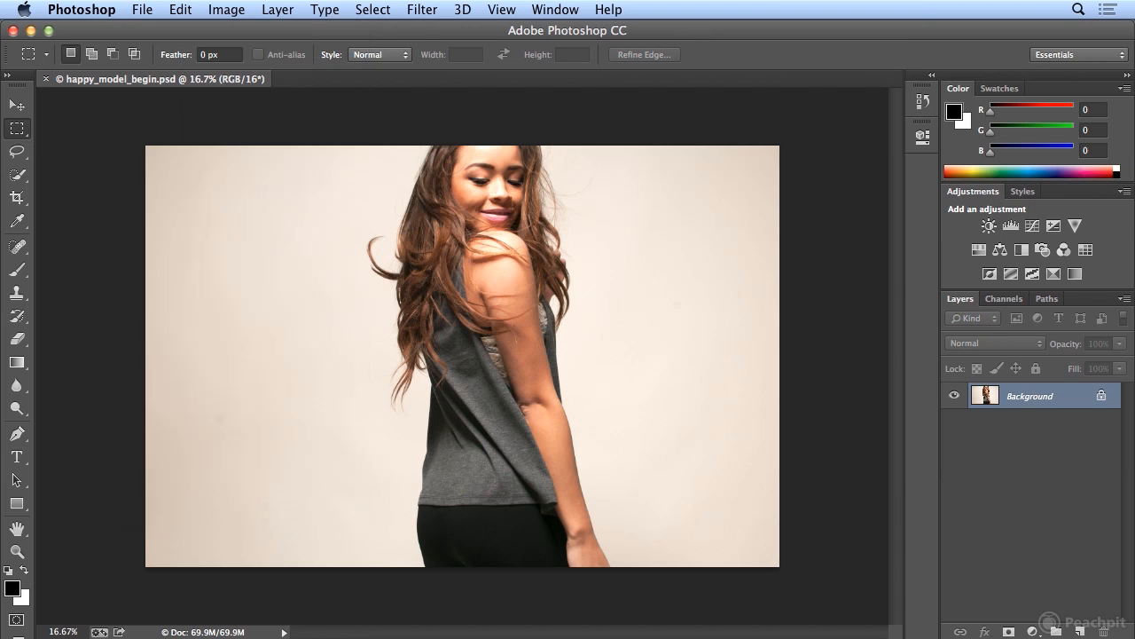
# Set the document window's status readout to show Efficiency
pyautogui.click(283, 632)
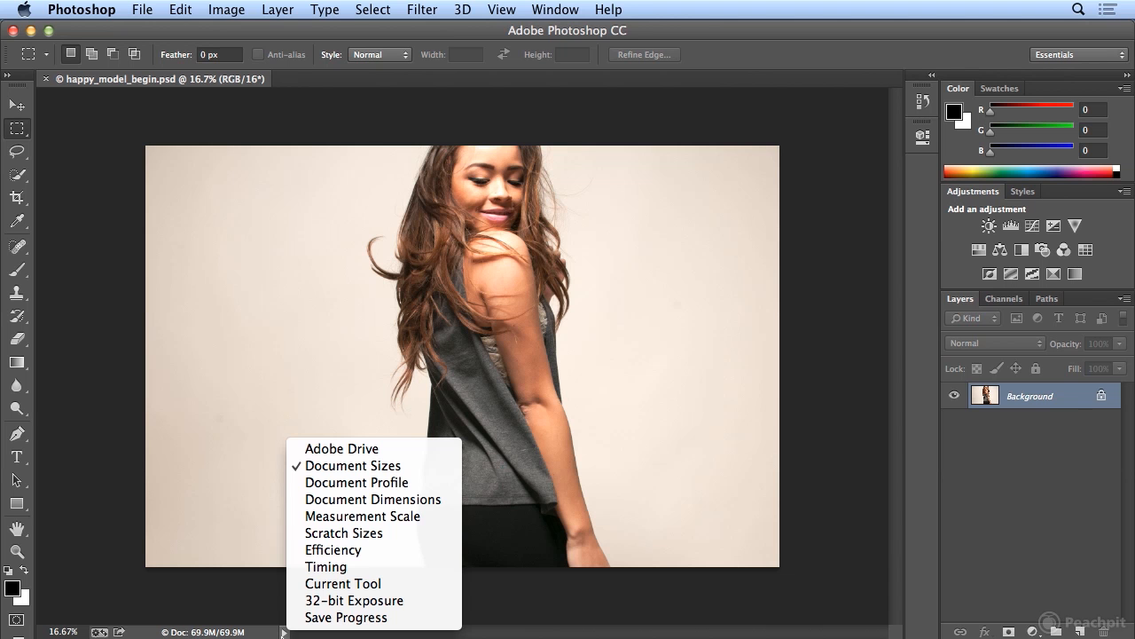
pyautogui.click(373, 549)
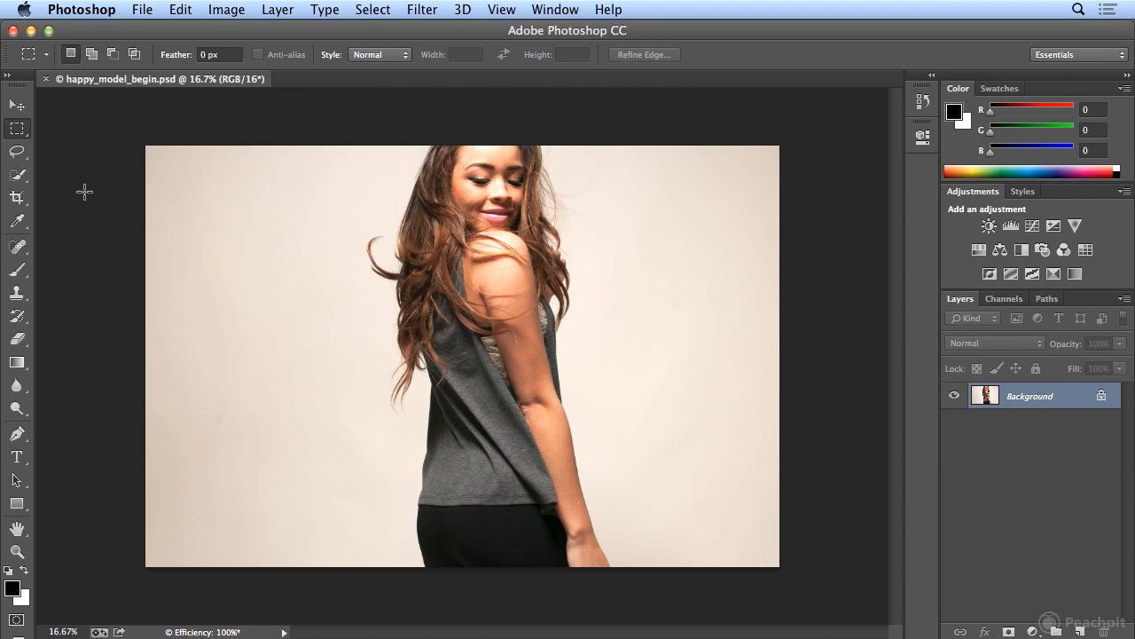
# Open the Performance preferences and move the dialog aside to check the efficiency readout, then return it to the centre
pyautogui.click(107, 12)
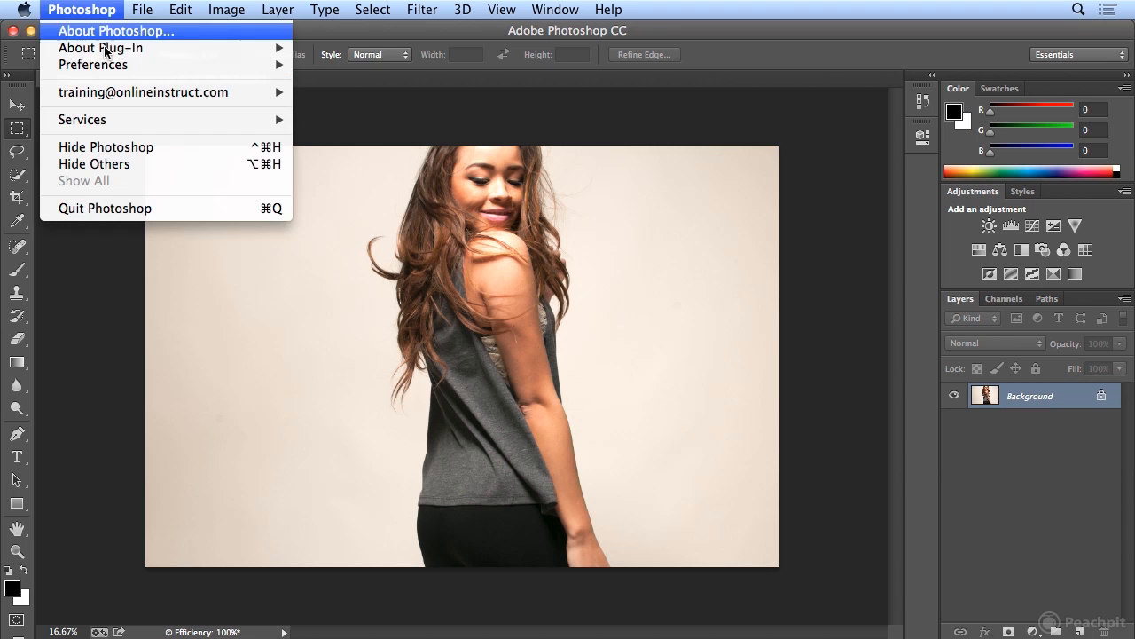
pyautogui.moveTo(104, 63)
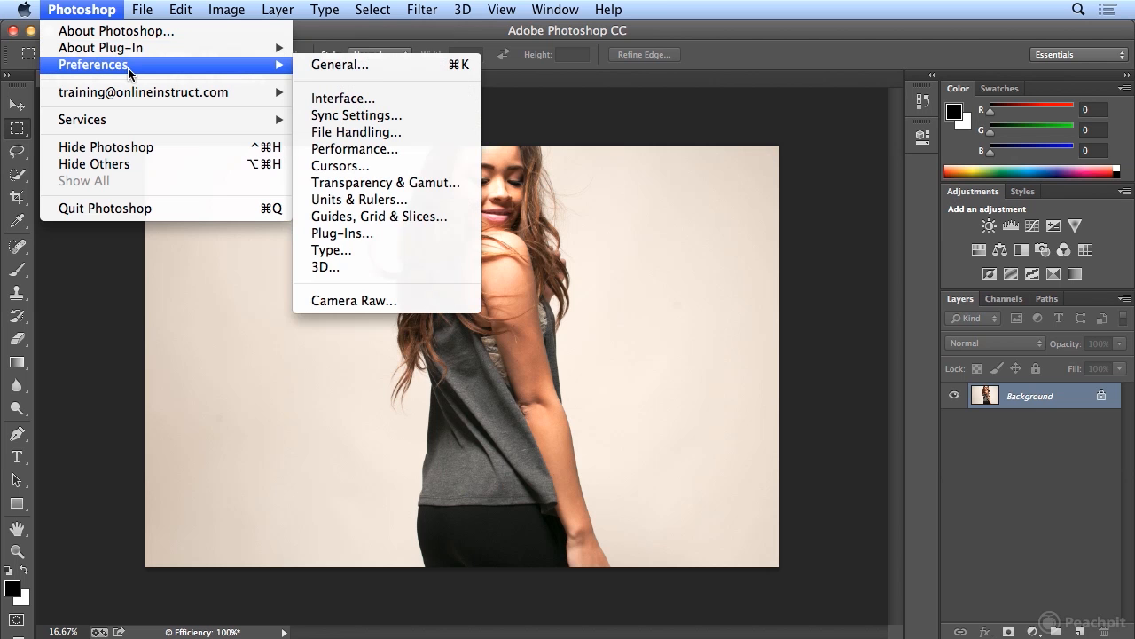
pyautogui.click(428, 157)
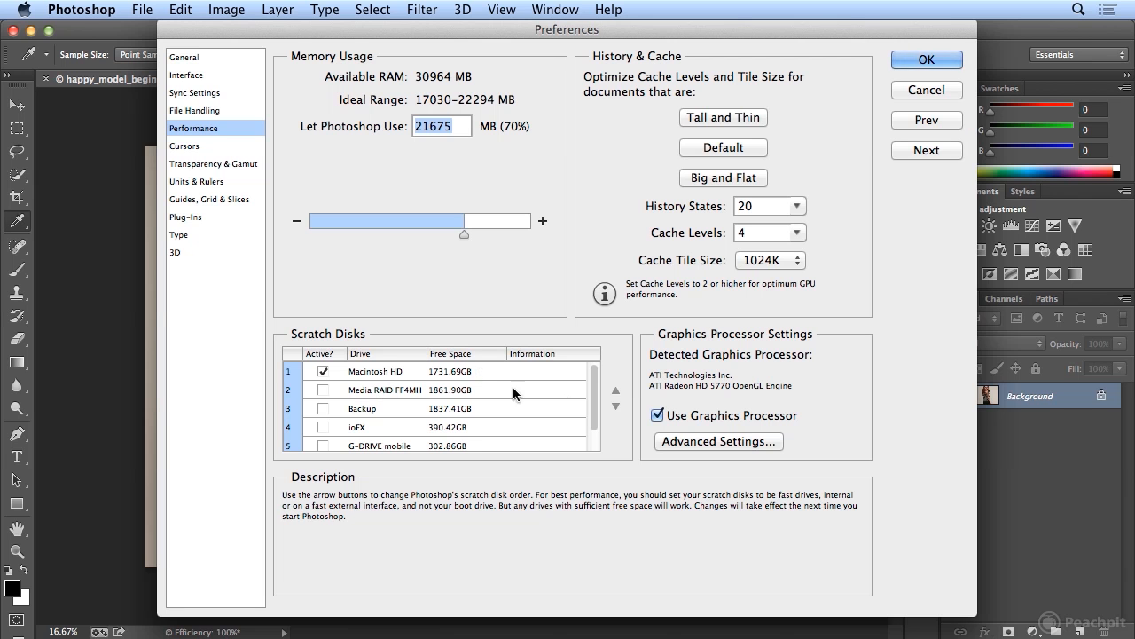
pyautogui.moveTo(596, 411)
pyautogui.mouseDown()
pyautogui.moveTo(598, 444)
pyautogui.moveTo(596, 411)
pyautogui.mouseUp()
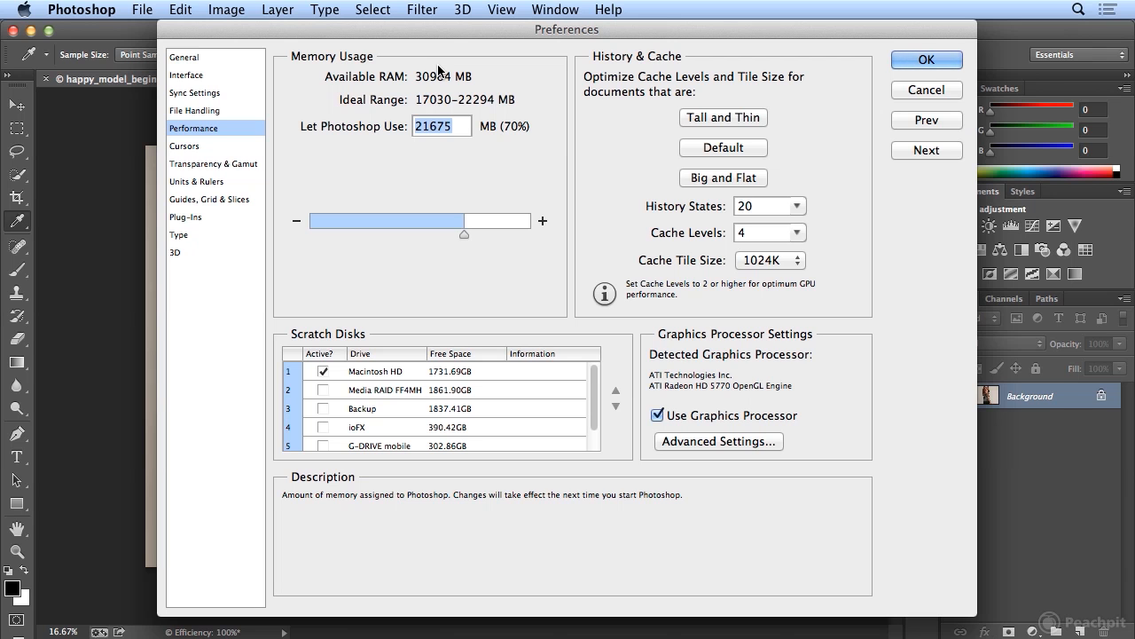
pyautogui.moveTo(440, 36); pyautogui.dragTo(748, 41)
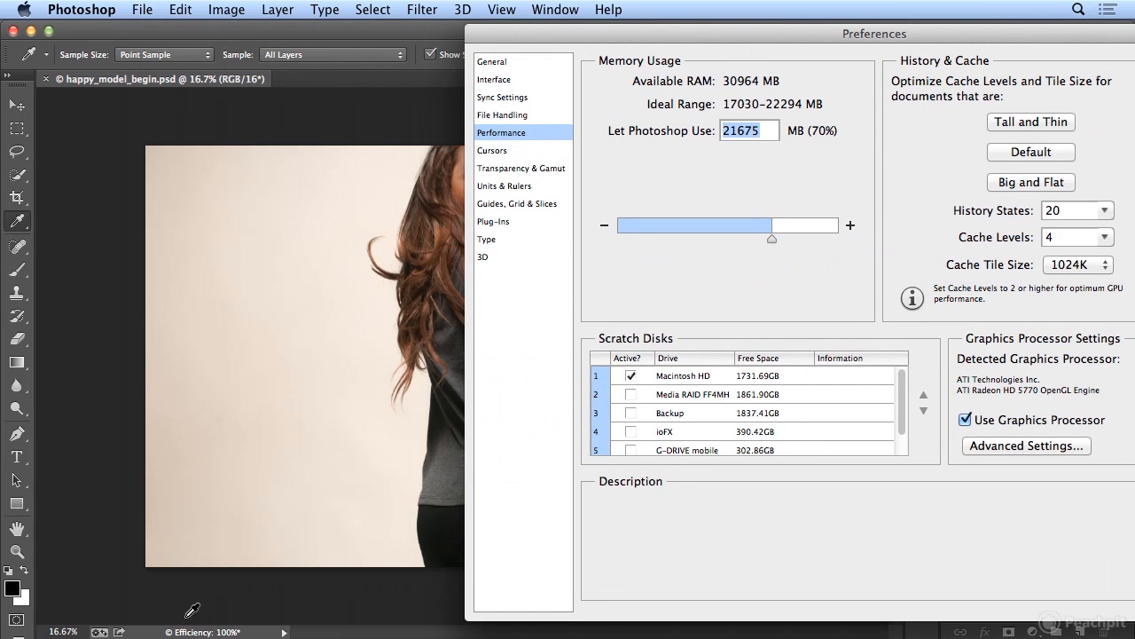
pyautogui.moveTo(621, 38); pyautogui.dragTo(308, 45)
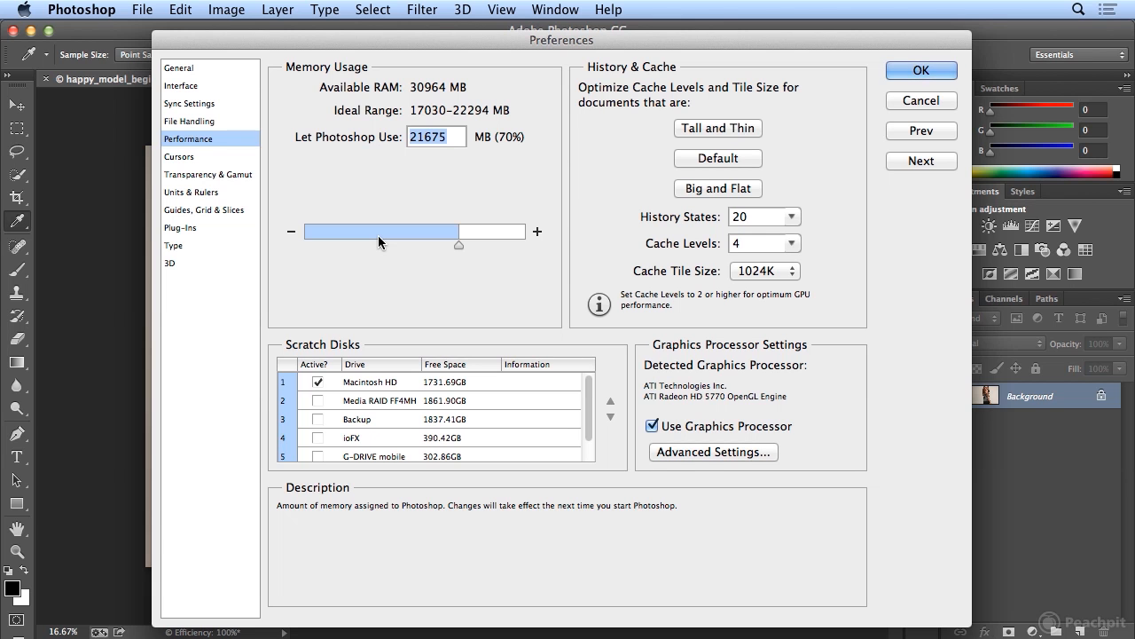
# Try switching the active scratch disk from Macintosh HD to Media RAID FF4MH, and restore Macintosh HD alone
pyautogui.click(317, 401)
pyautogui.click(318, 382)
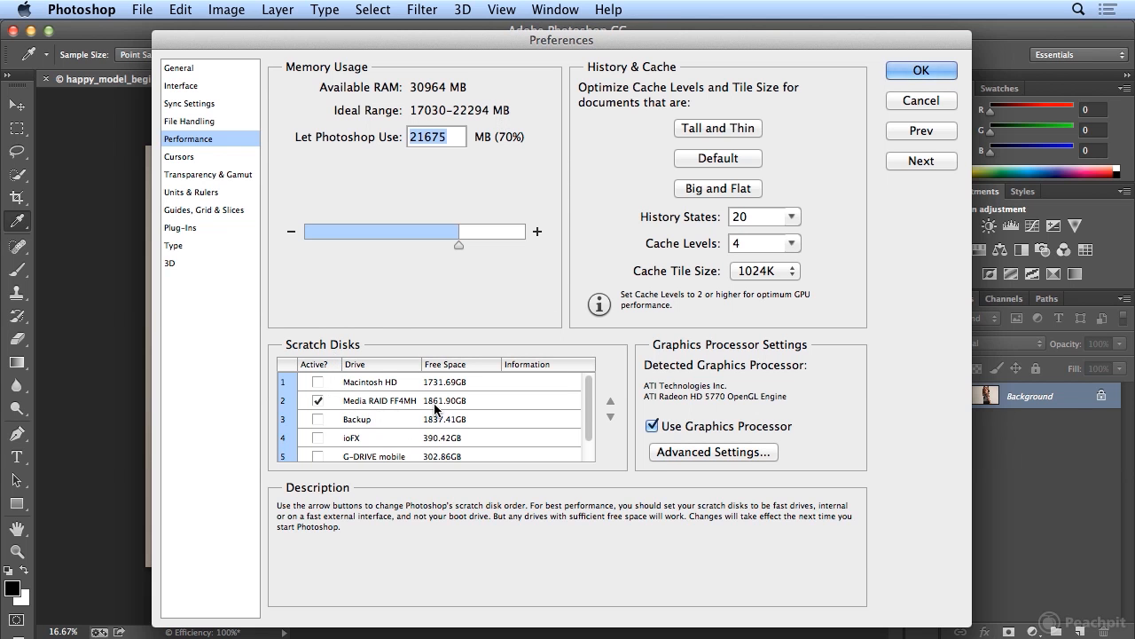
pyautogui.click(317, 382)
pyautogui.click(317, 401)
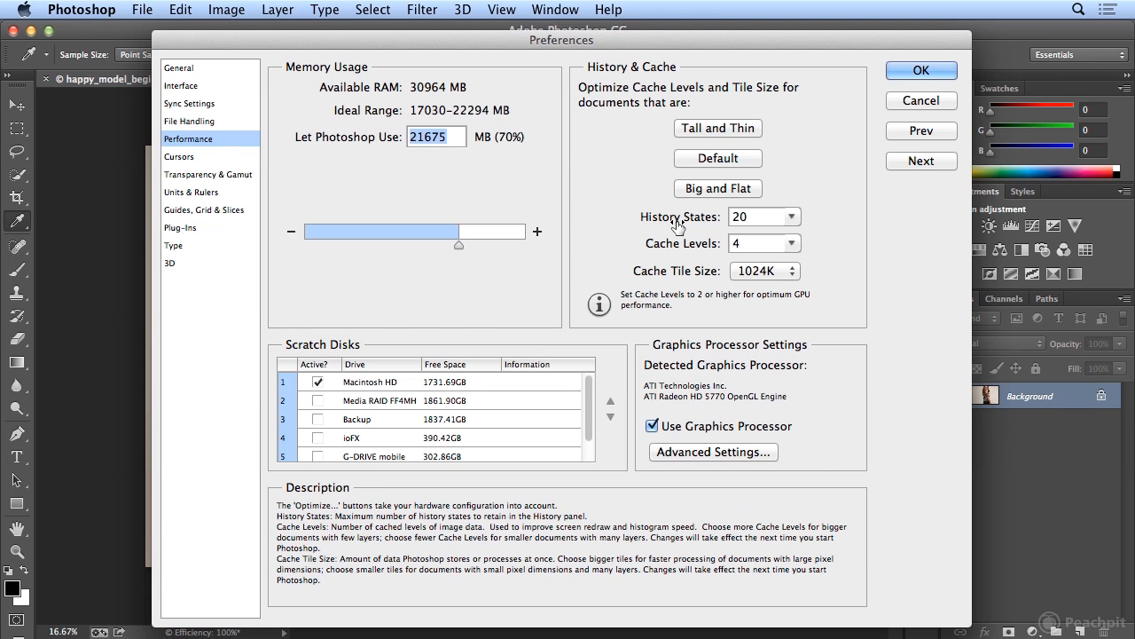
# Set the number of History States to 40 and accept the preferences
pyautogui.doubleClick(736, 218)
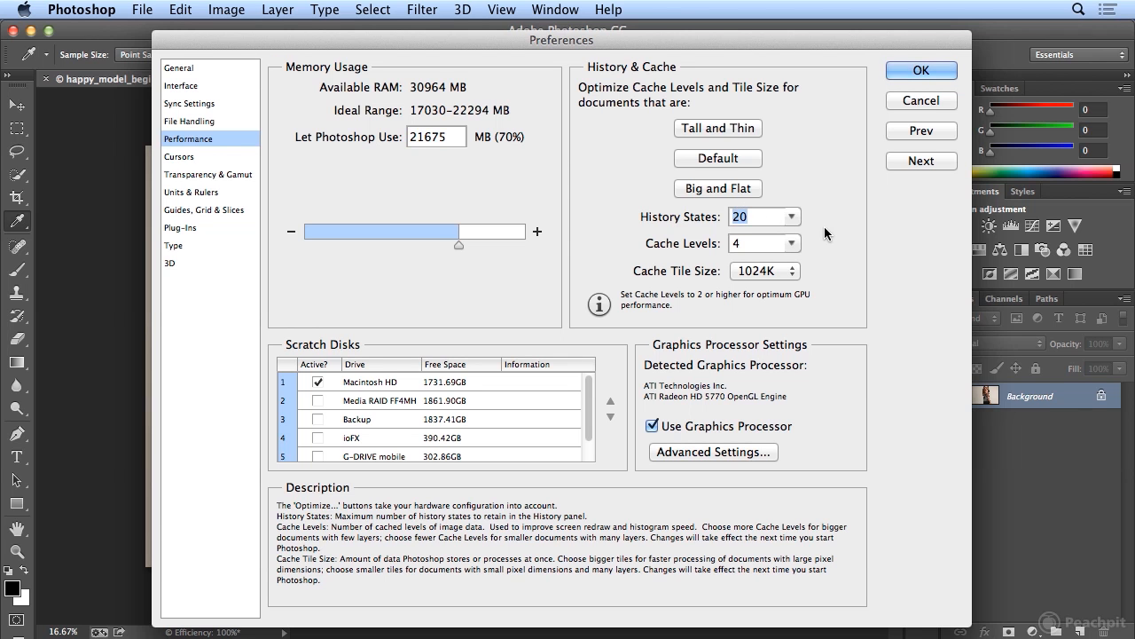
pyautogui.write('40')
pyautogui.click(922, 71)
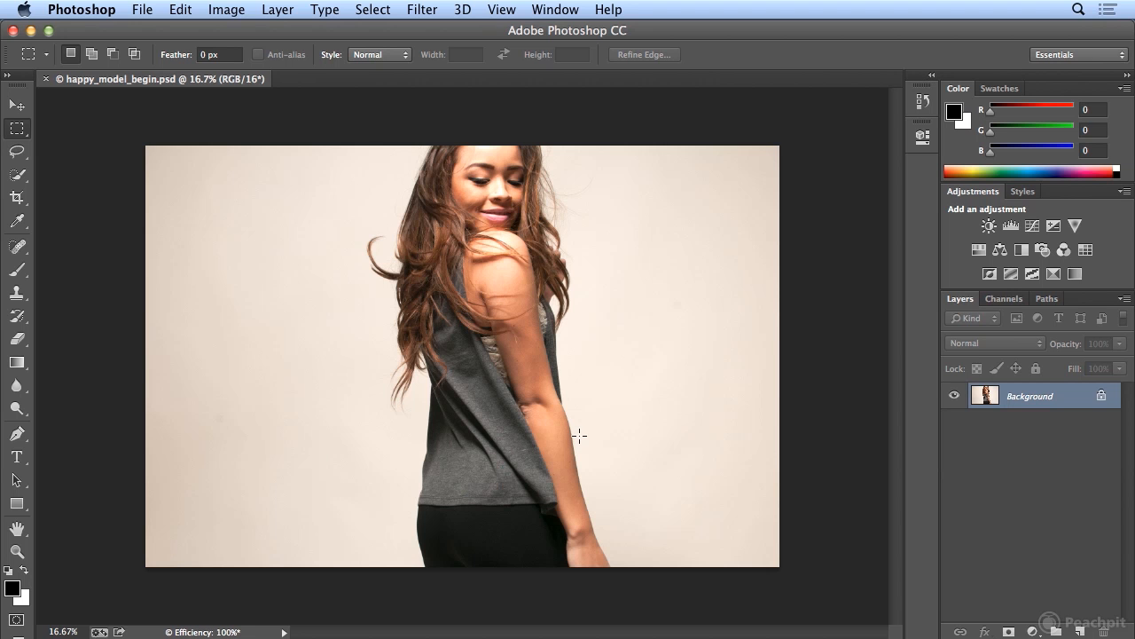
# Apply a 15 px Iris Blur centred on the model's shoulder, with the focus ellipse tilted and narrowed around her head and upper body
pyautogui.click(421, 9)
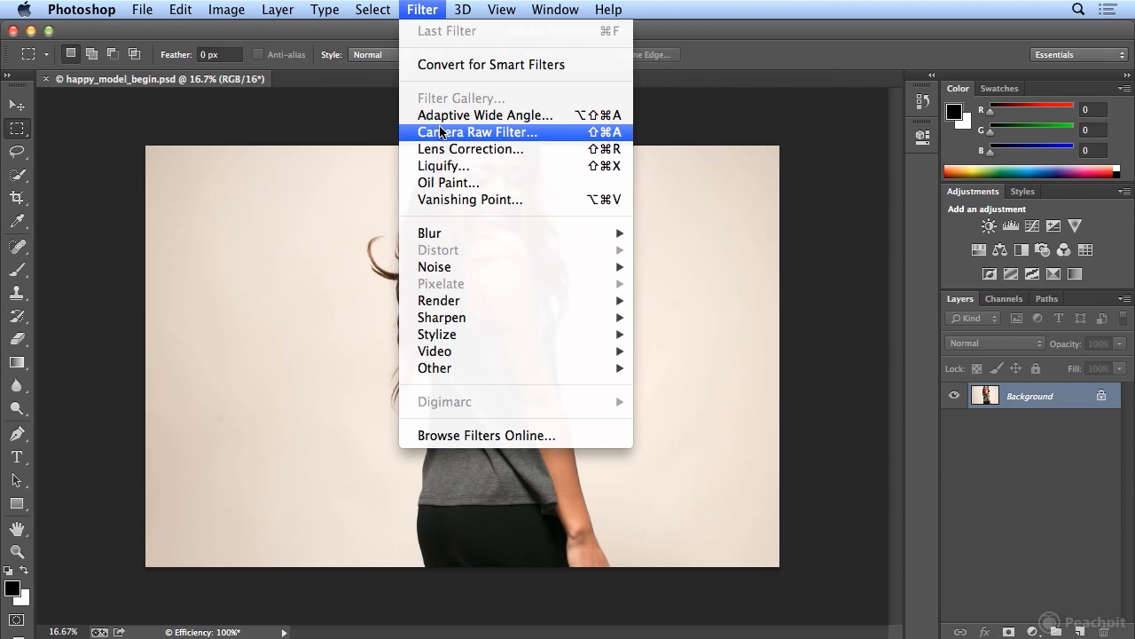
pyautogui.moveTo(456, 233)
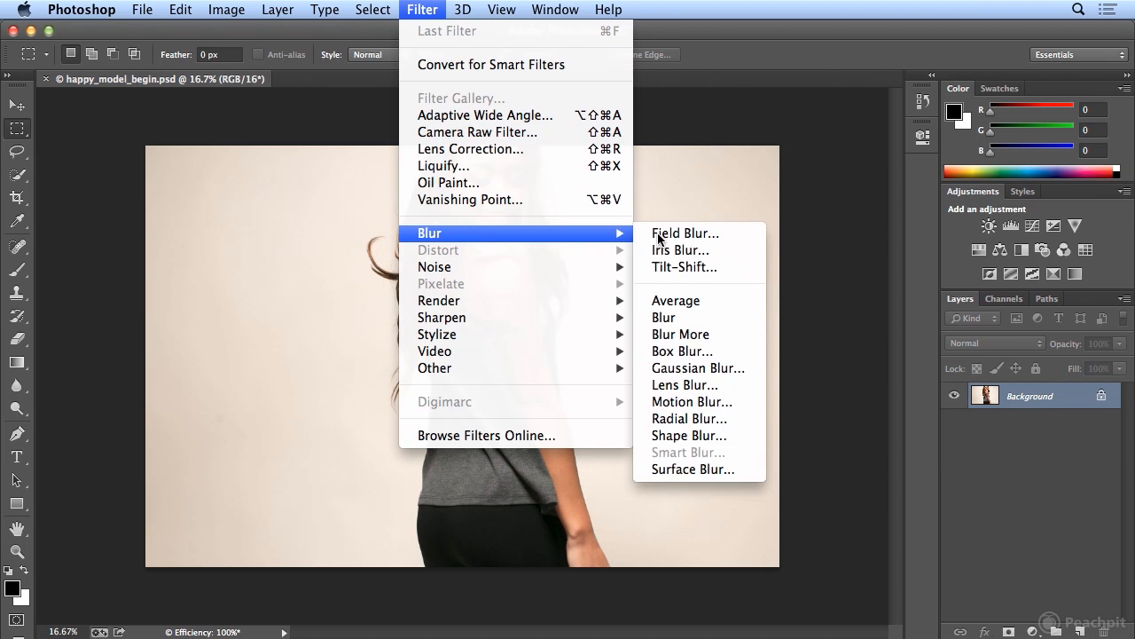
pyautogui.click(682, 250)
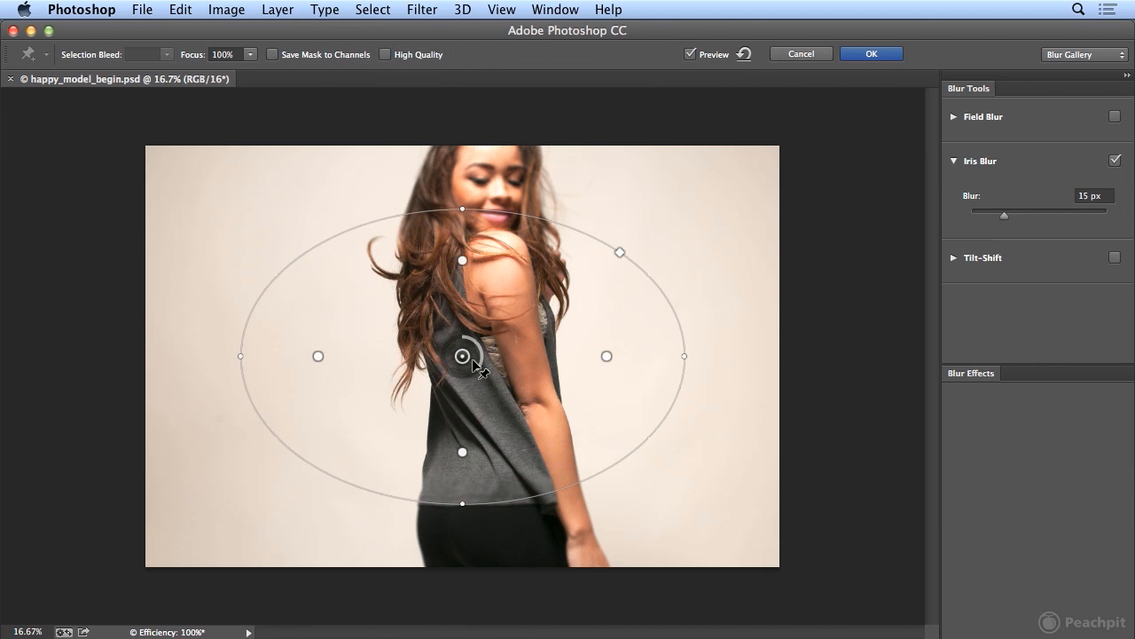
pyautogui.moveTo(467, 345); pyautogui.dragTo(494, 246)
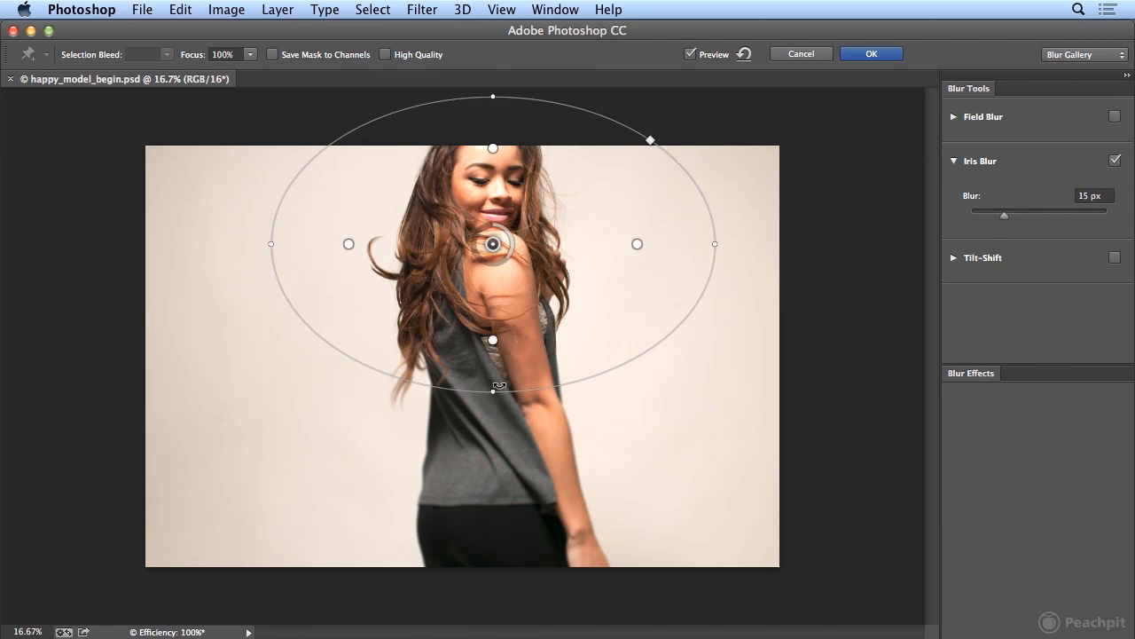
pyautogui.moveTo(496, 393); pyautogui.dragTo(466, 373)
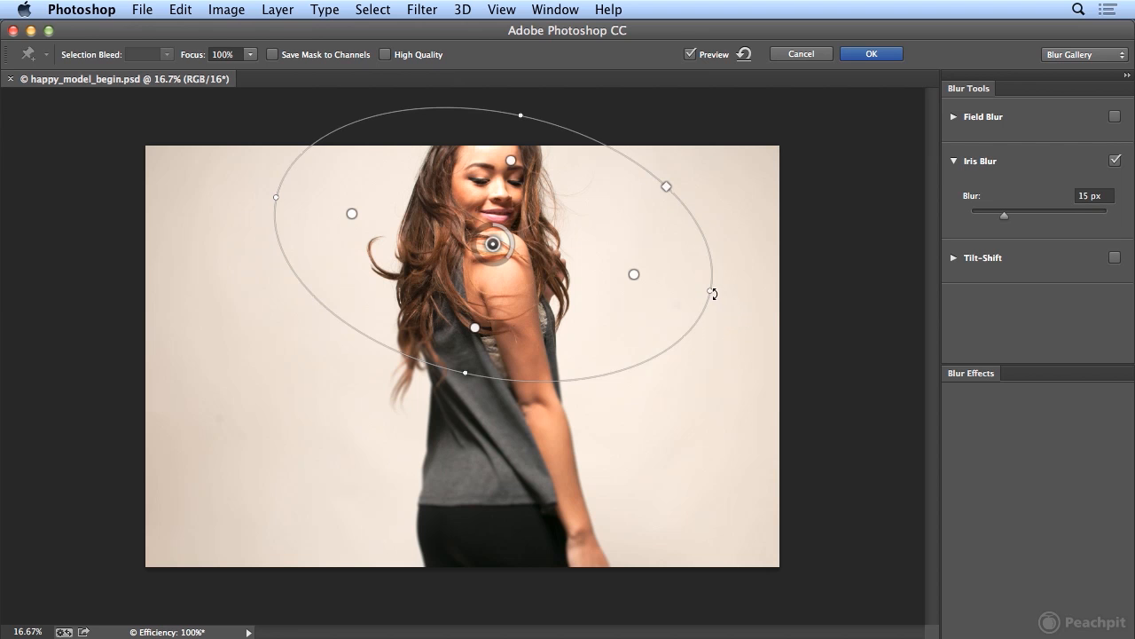
pyautogui.moveTo(710, 291); pyautogui.dragTo(634, 279)
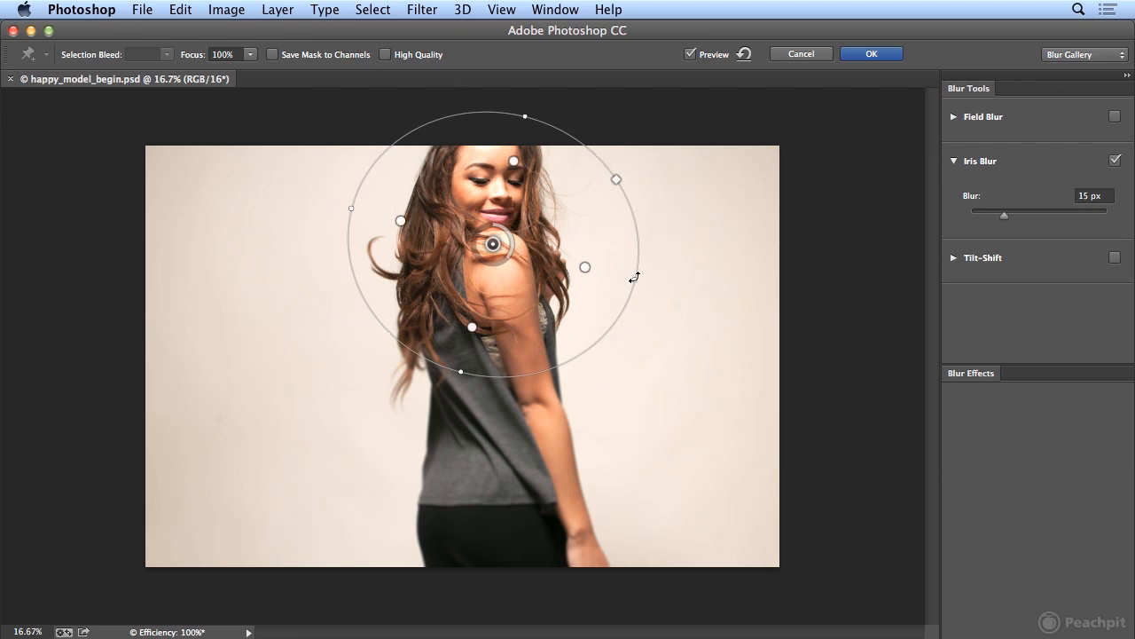
pyautogui.click(882, 53)
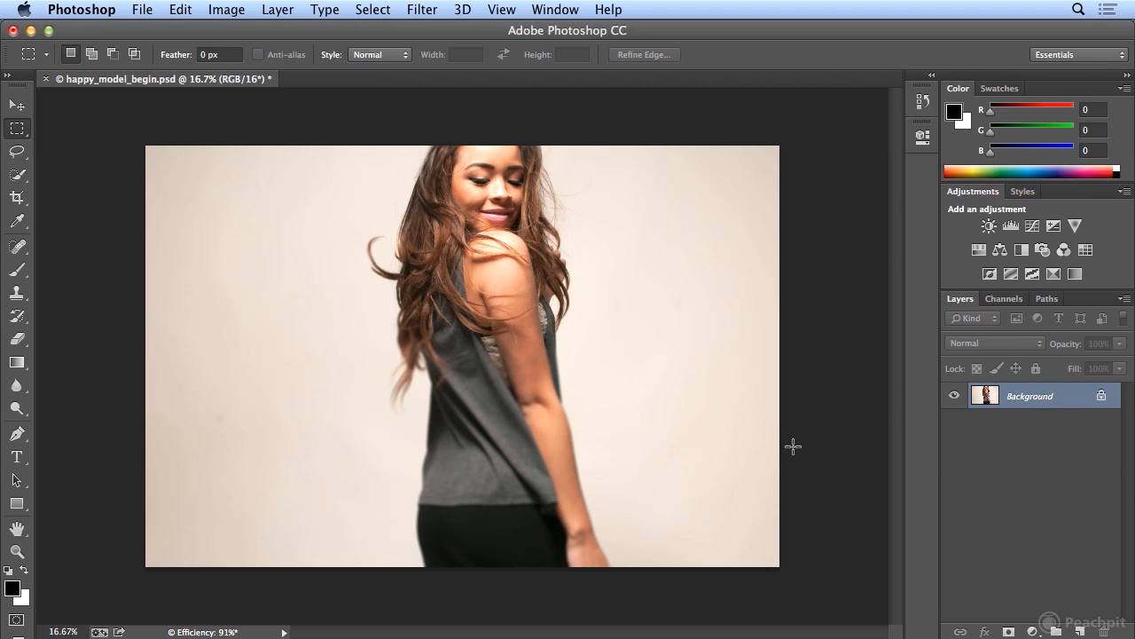
# Convert the image to 8 Bits/Channel
pyautogui.click(422, 9)
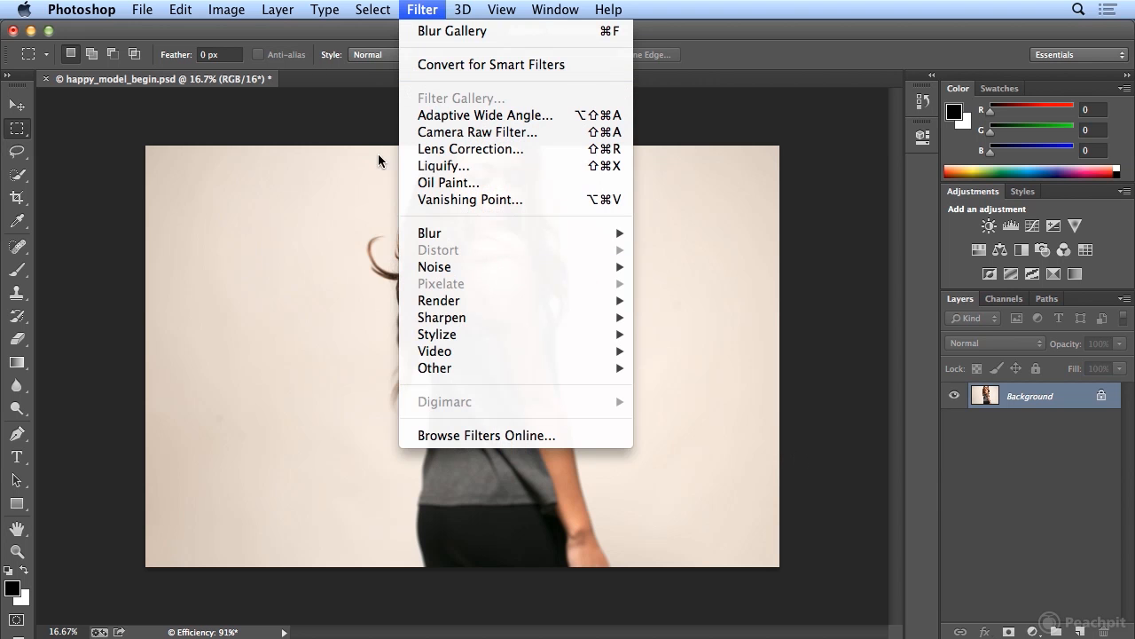
pyautogui.moveTo(242, 7)
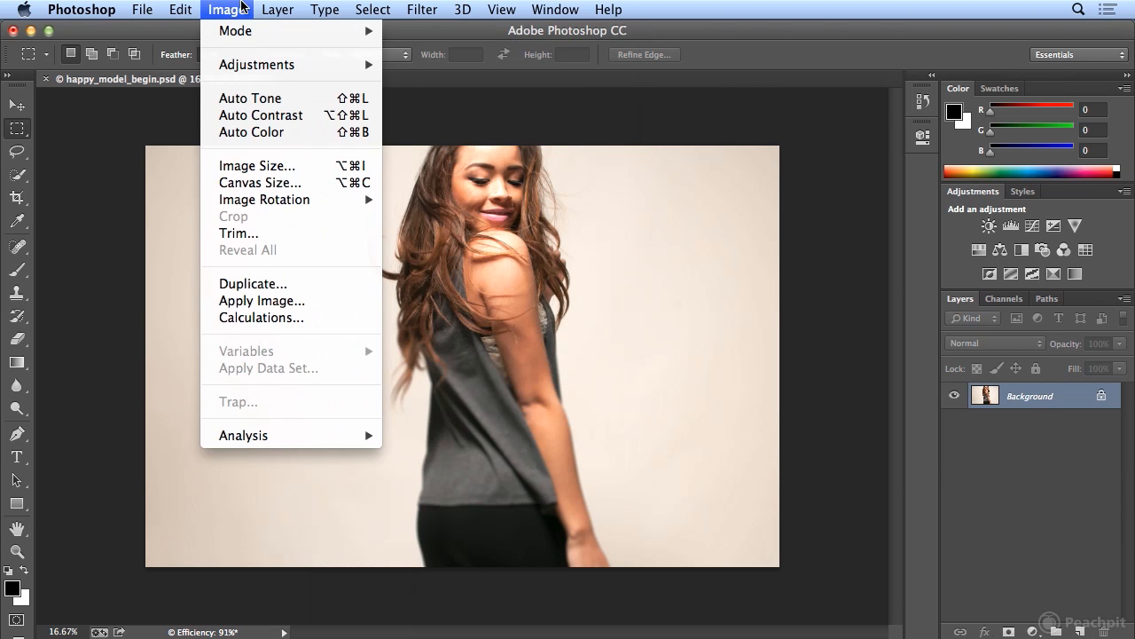
pyautogui.moveTo(247, 37)
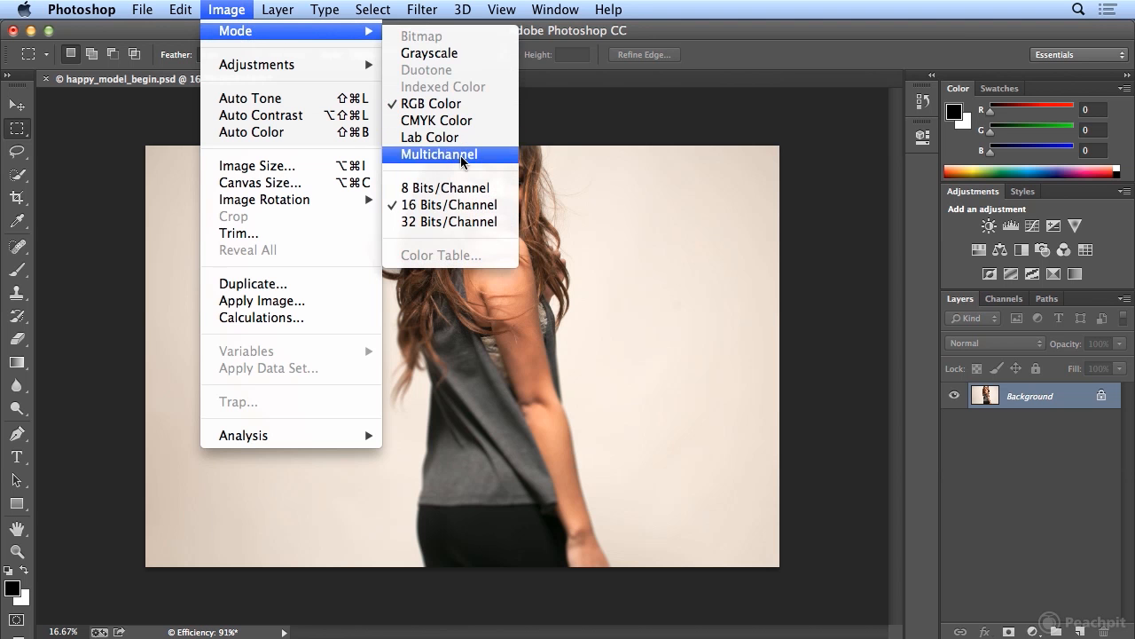
pyautogui.click(485, 189)
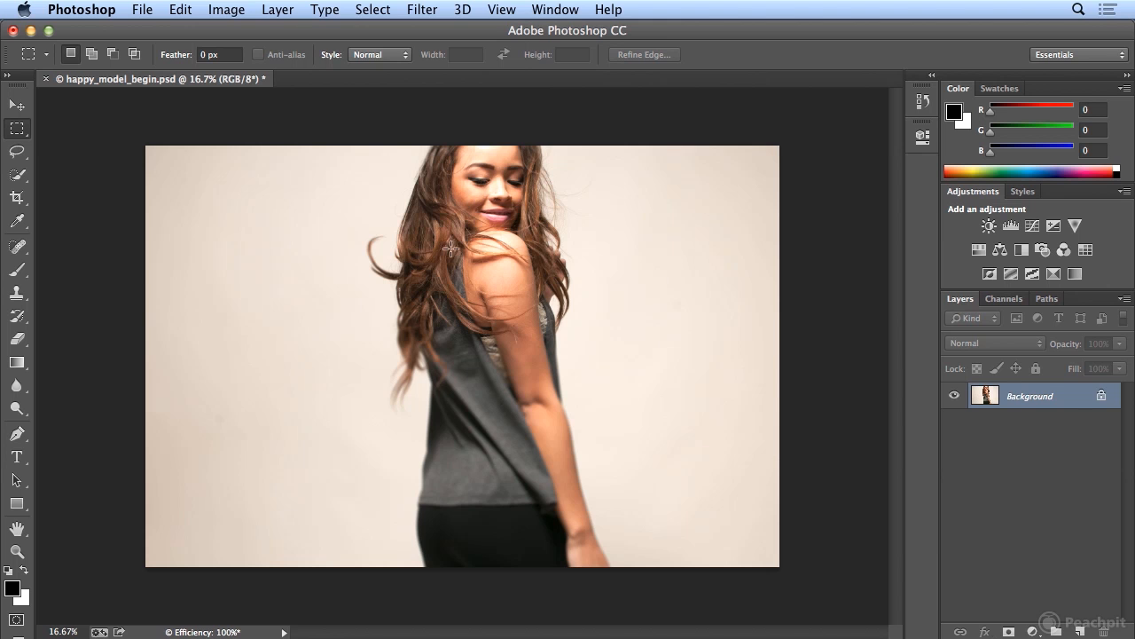
# Show Document Sizes in the status readout and examine the available bit depths for the image
pyautogui.click(285, 632)
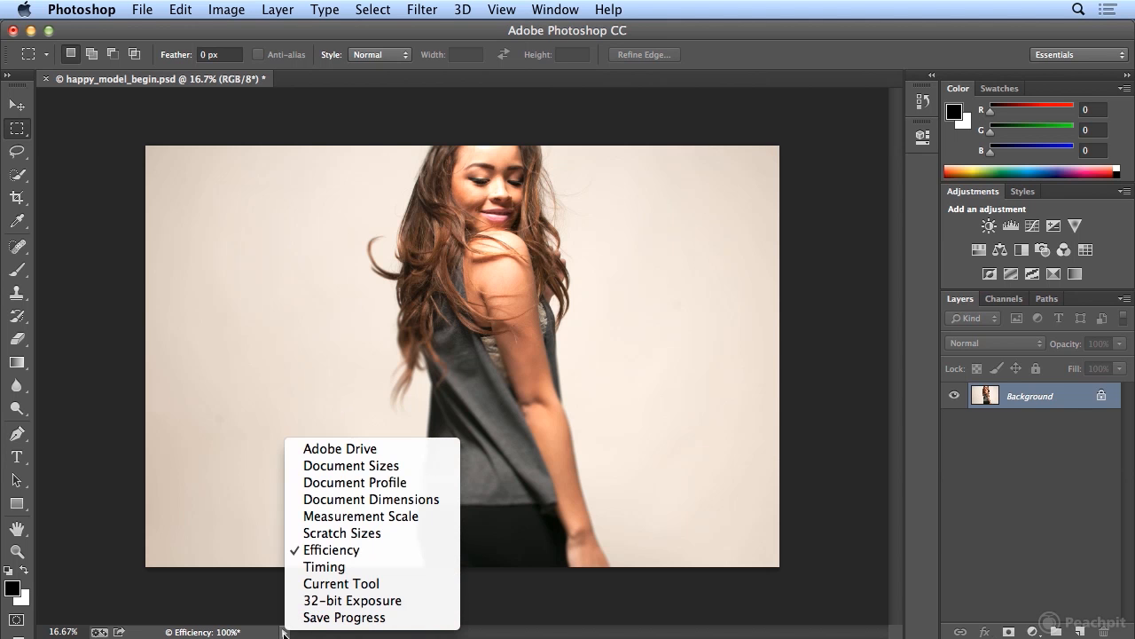
pyautogui.click(344, 468)
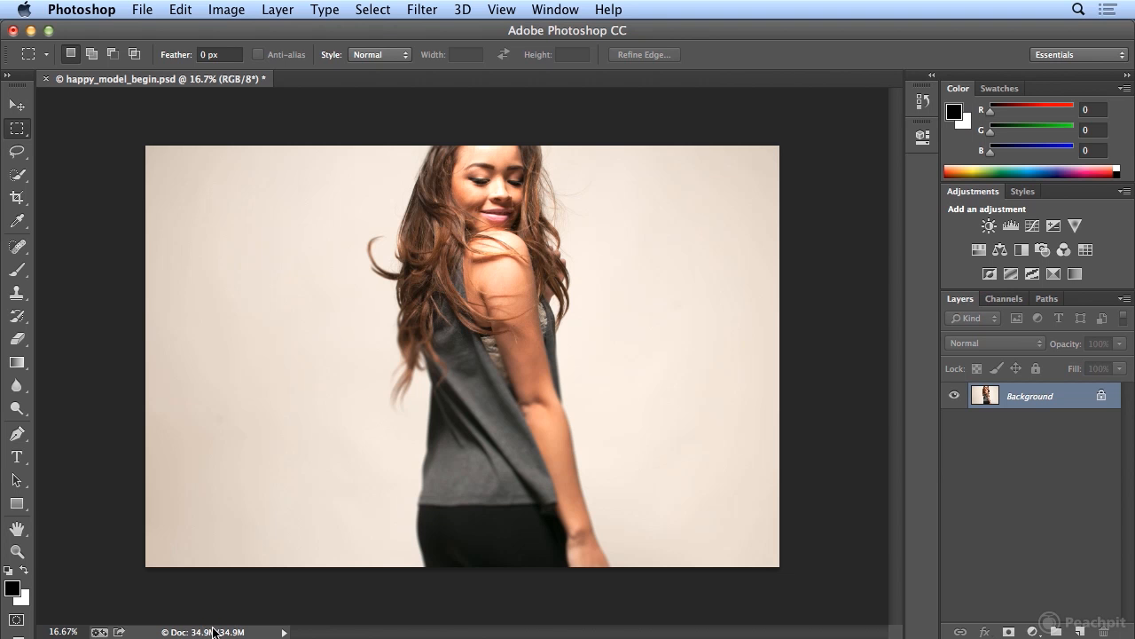
pyautogui.click(227, 11)
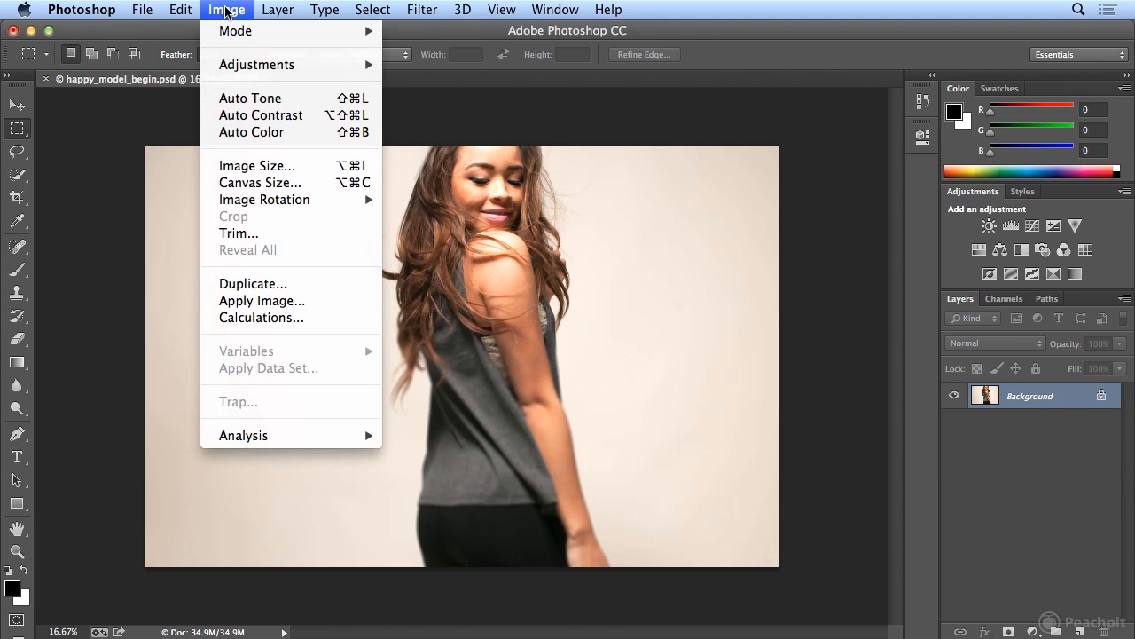
pyautogui.moveTo(229, 32)
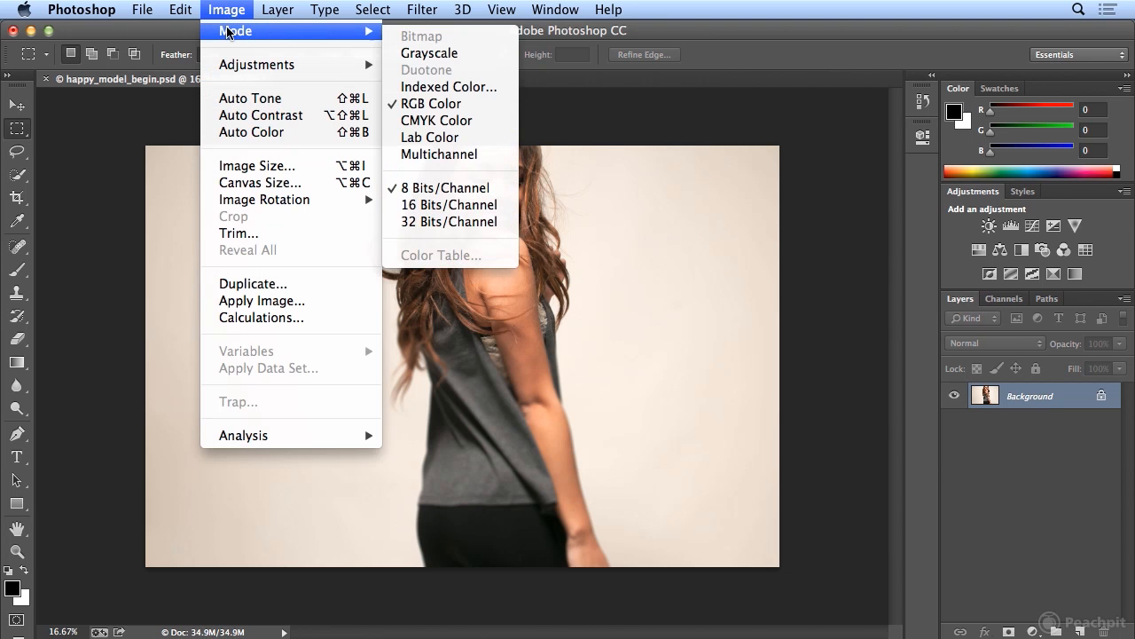
pyautogui.click(476, 205)
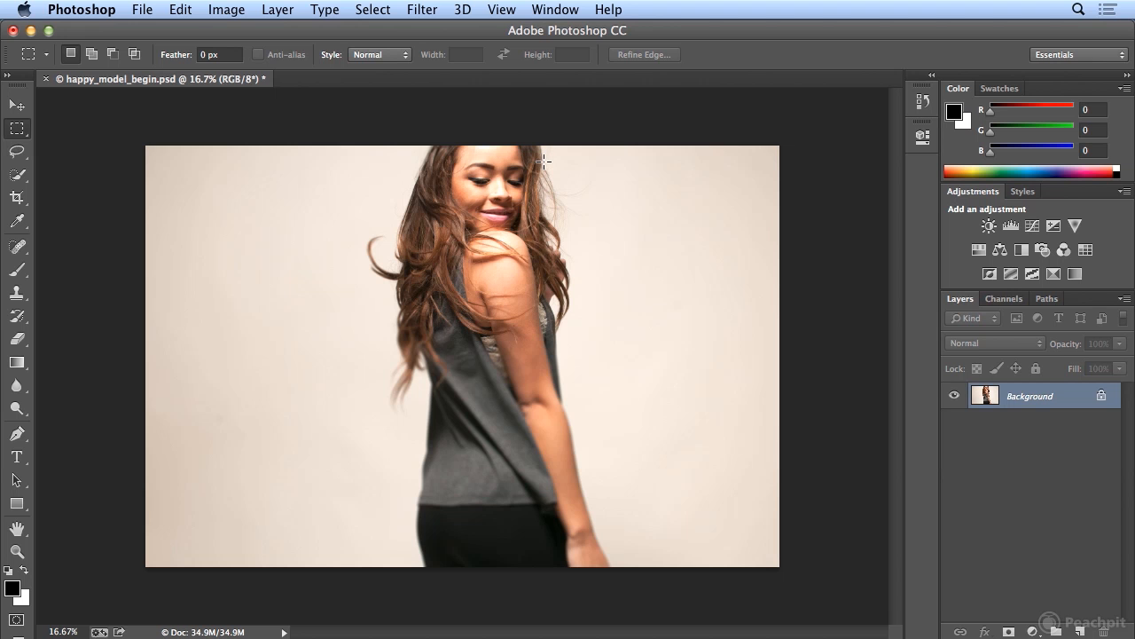
# Set the status readout back to Efficiency
pyautogui.click(283, 632)
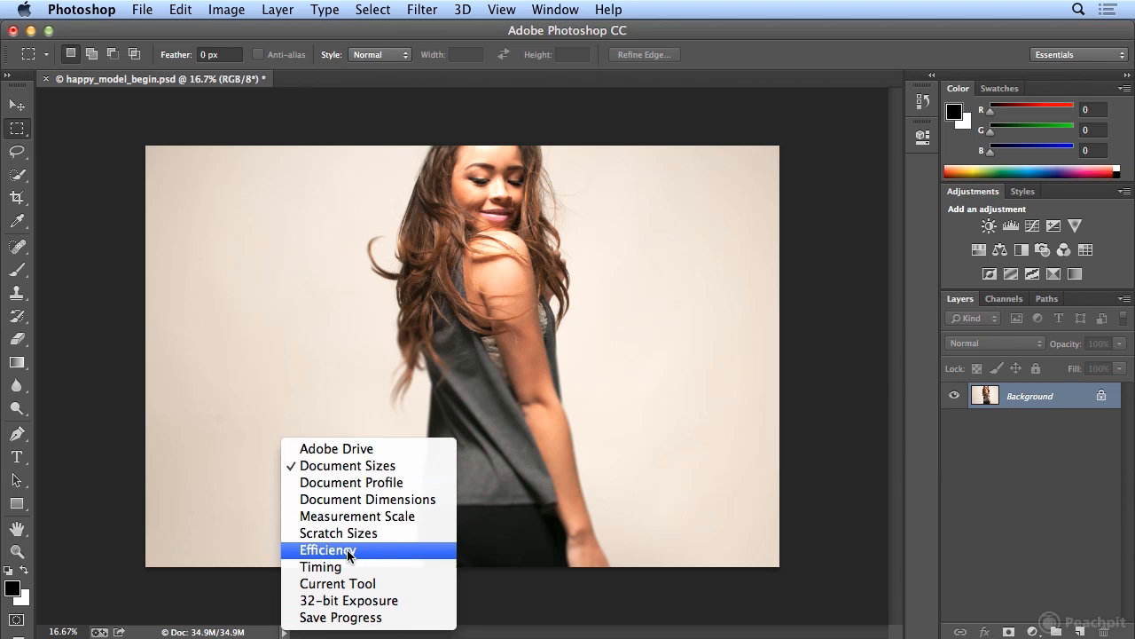
pyautogui.click(347, 547)
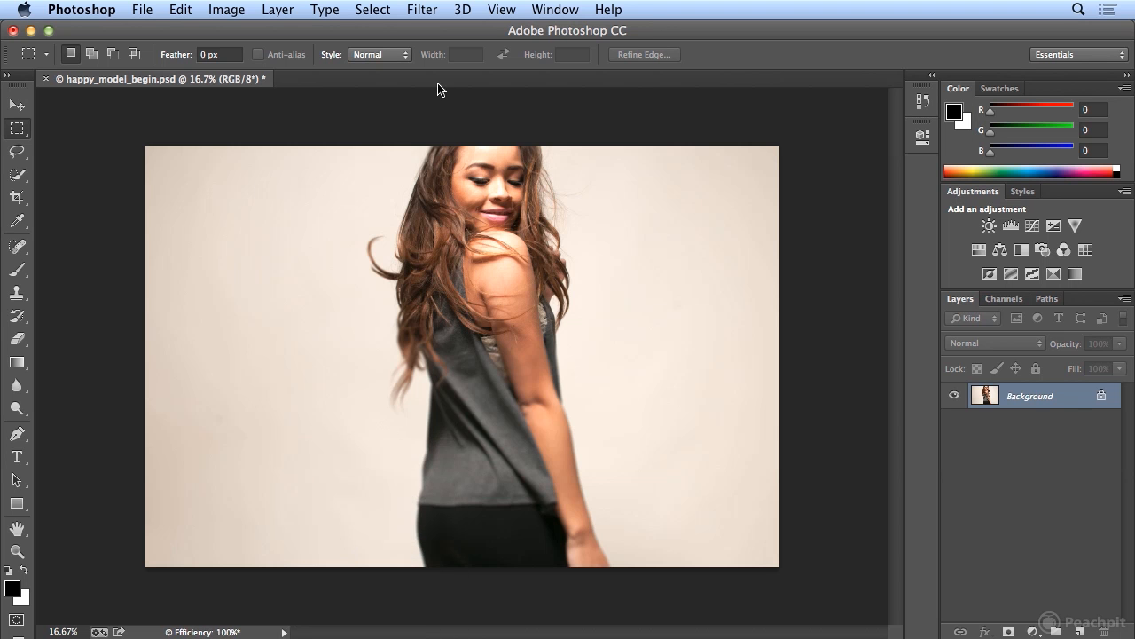
# Apply the Oil Paint filter with Stylization 6.44, Cleanliness 1.35, Scale 4.16, Bristle Detail 6.4 and Angular Direction 286.2
pyautogui.click(423, 9)
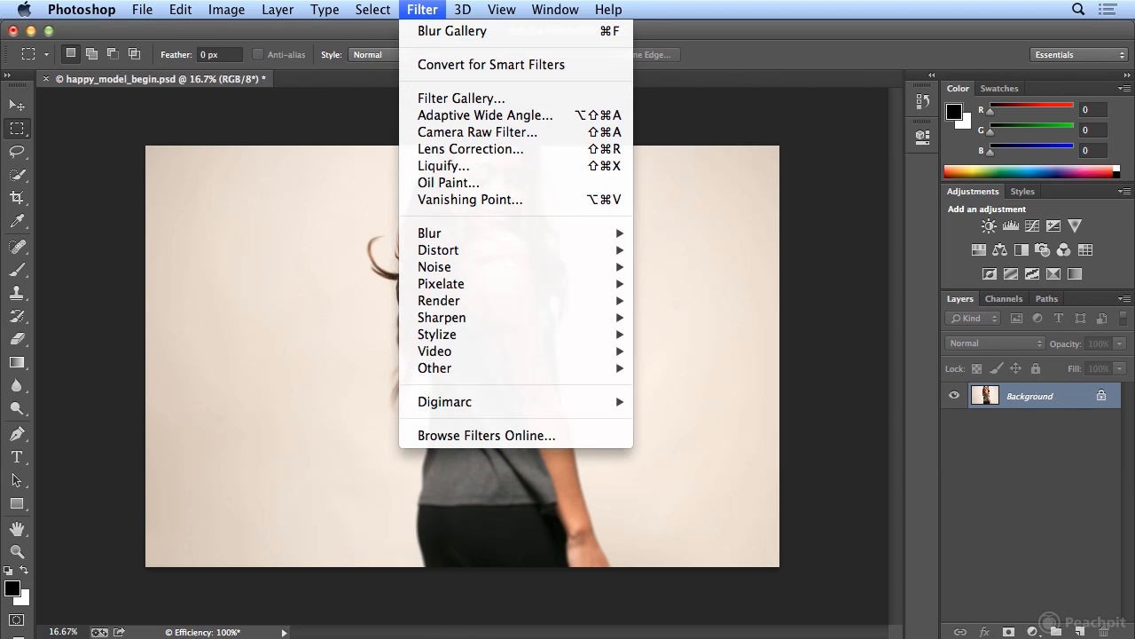
pyautogui.click(474, 185)
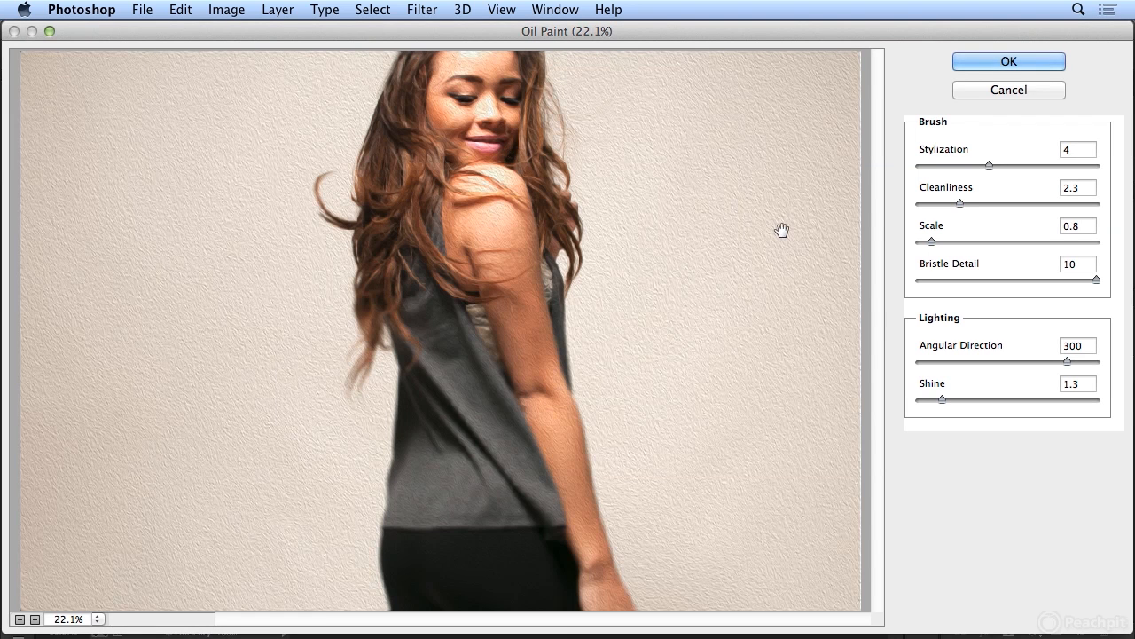
pyautogui.moveTo(990, 165); pyautogui.dragTo(1033, 165)
pyautogui.moveTo(957, 203); pyautogui.dragTo(931, 204)
pyautogui.moveTo(931, 241)
pyautogui.mouseDown()
pyautogui.moveTo(1027, 239)
pyautogui.moveTo(991, 239)
pyautogui.mouseUp()
pyautogui.moveTo(1096, 280); pyautogui.dragTo(1033, 281)
pyautogui.moveTo(1080, 363); pyautogui.dragTo(1057, 363)
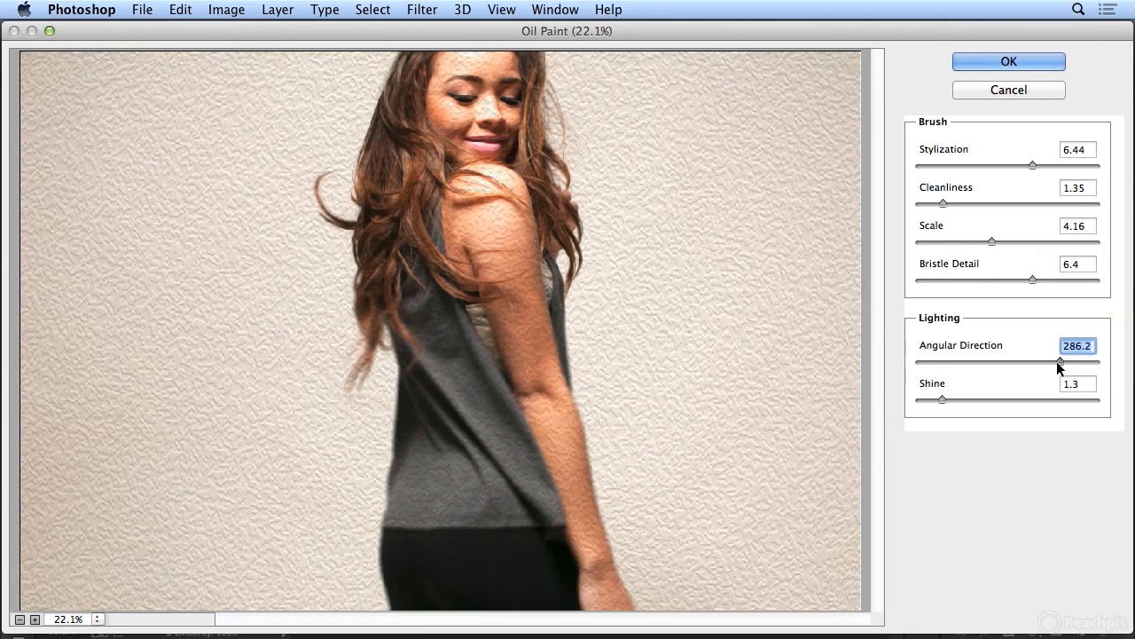
pyautogui.click(1026, 61)
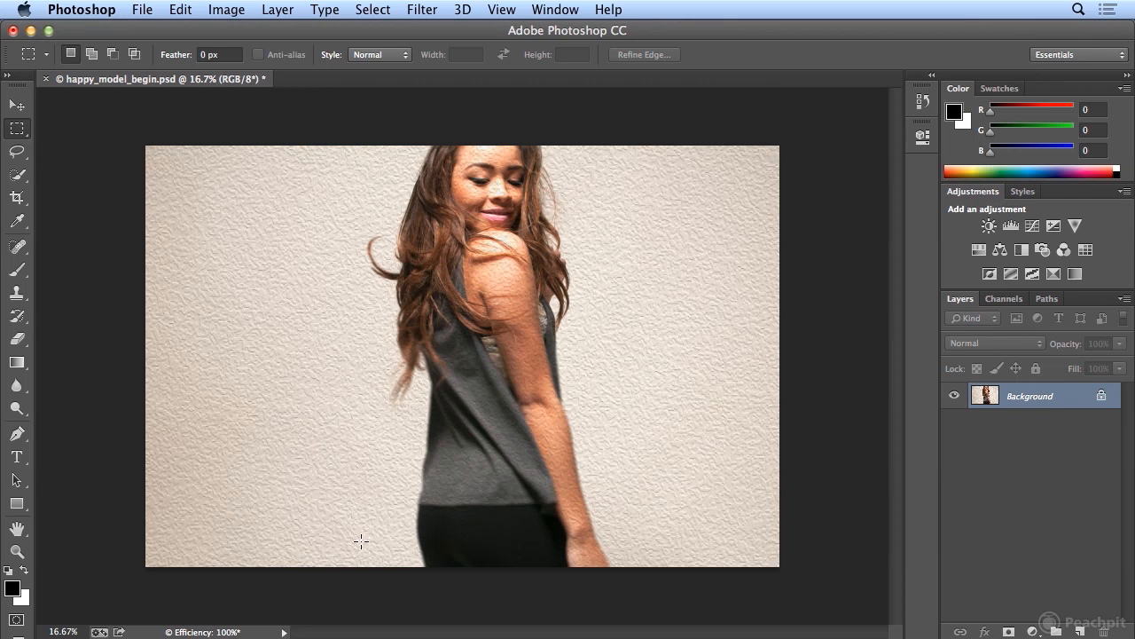
# Open the Liquify filter and shrink the model's nose with the Pucker tool at brush size 100
pyautogui.click(434, 10)
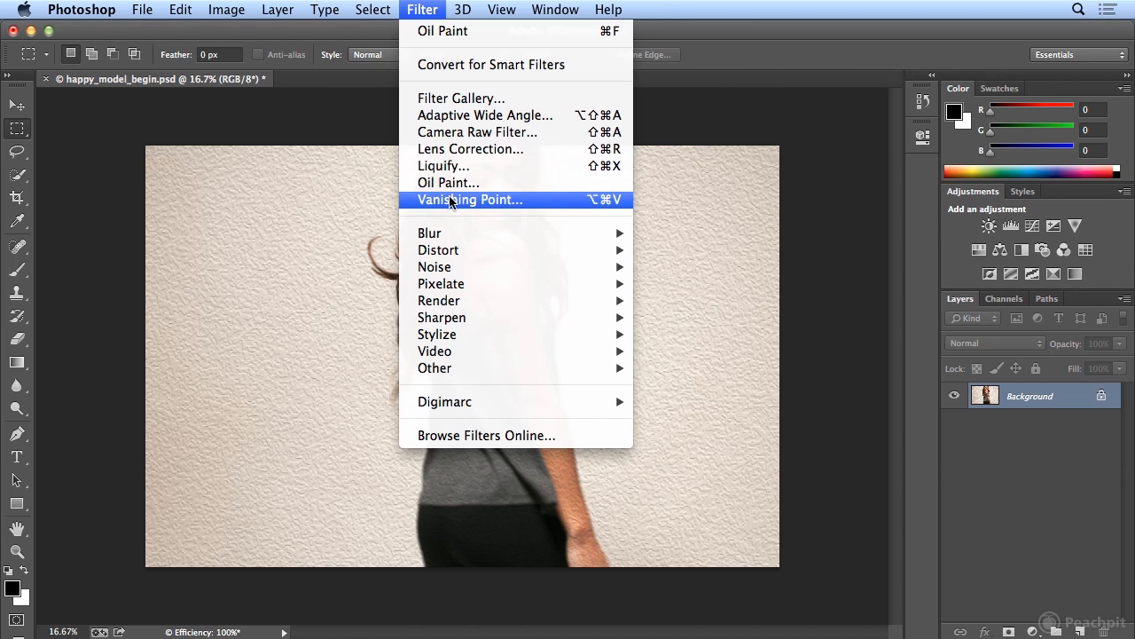
pyautogui.click(454, 167)
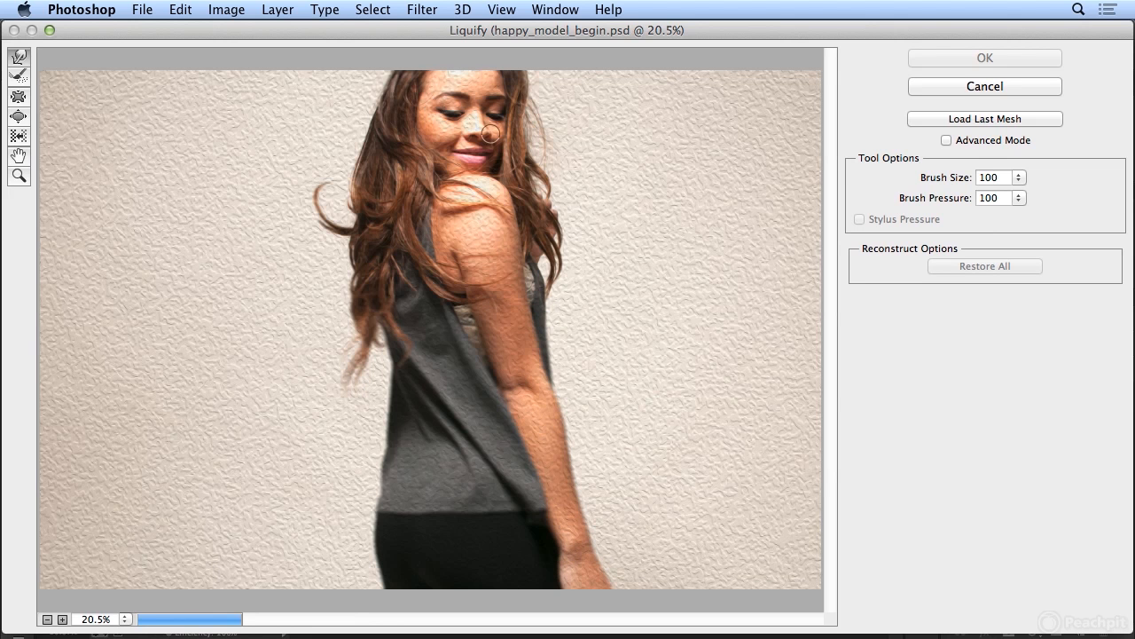
pyautogui.click(18, 97)
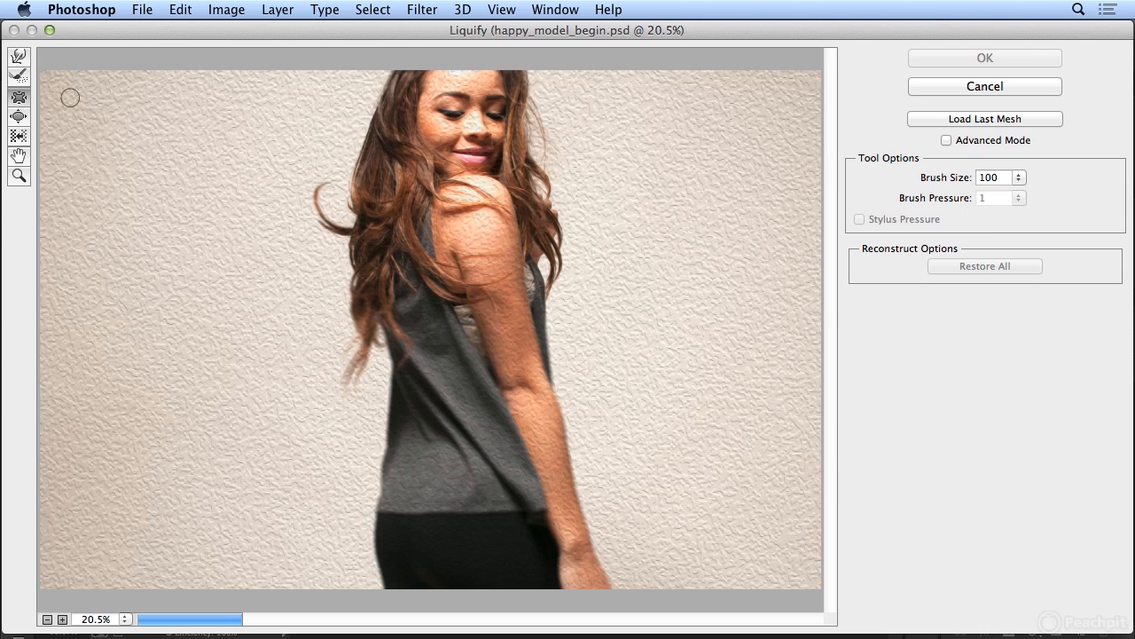
pyautogui.click(483, 137)
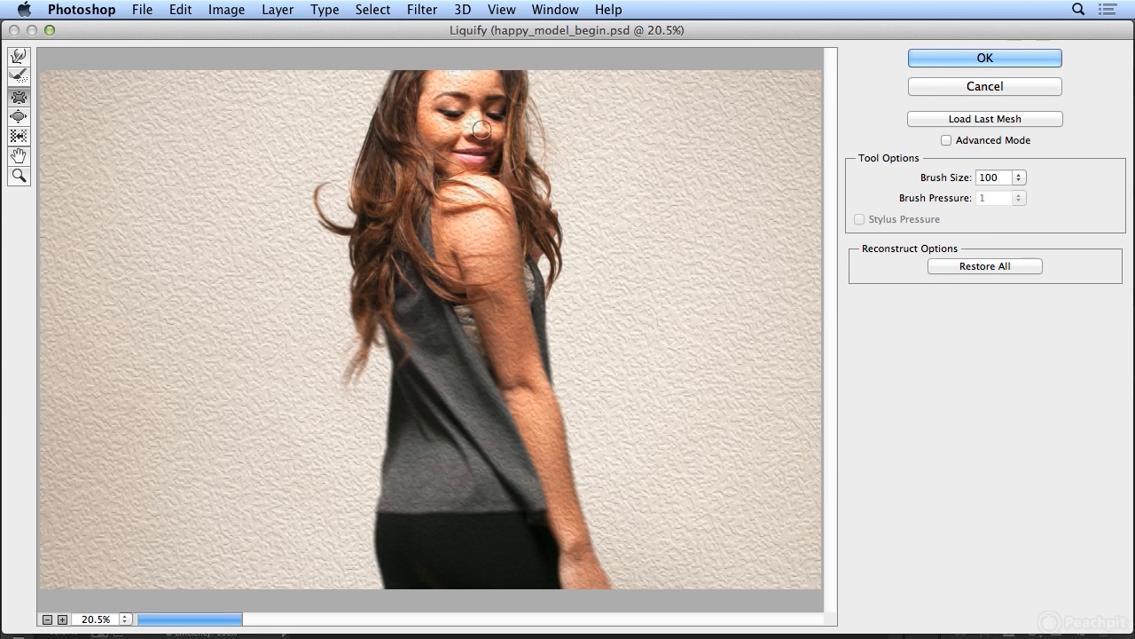
# Enlarge the model's eyes with the Bloat tool, increasing the brush size from its current setting
pyautogui.click(23, 118)
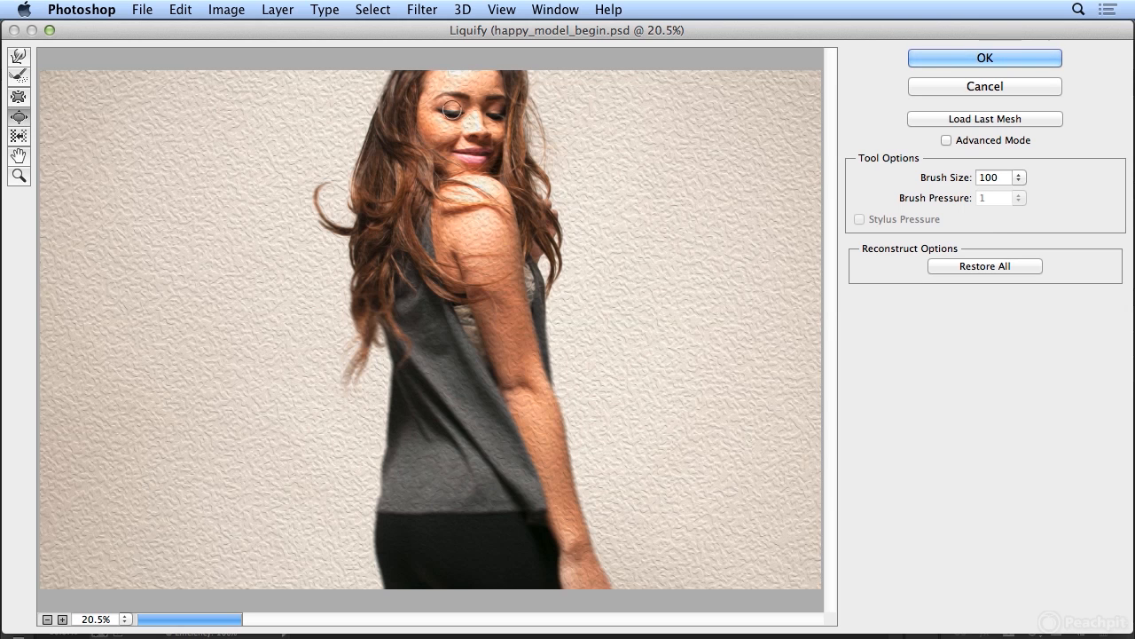
pyautogui.press(']')
pyautogui.press(']')
pyautogui.press(']')
pyautogui.press(']')
pyautogui.press(']')
pyautogui.press(']')
pyautogui.press(']')
pyautogui.press(']')
pyautogui.press(']')
pyautogui.press(']')
pyautogui.press(']')
# Slim the model's arm with the Pucker tool at brush size 600 and apply the Liquify filter
pyautogui.click(18, 97)
pyautogui.press('[')
pyautogui.press('[')
pyautogui.press('[')
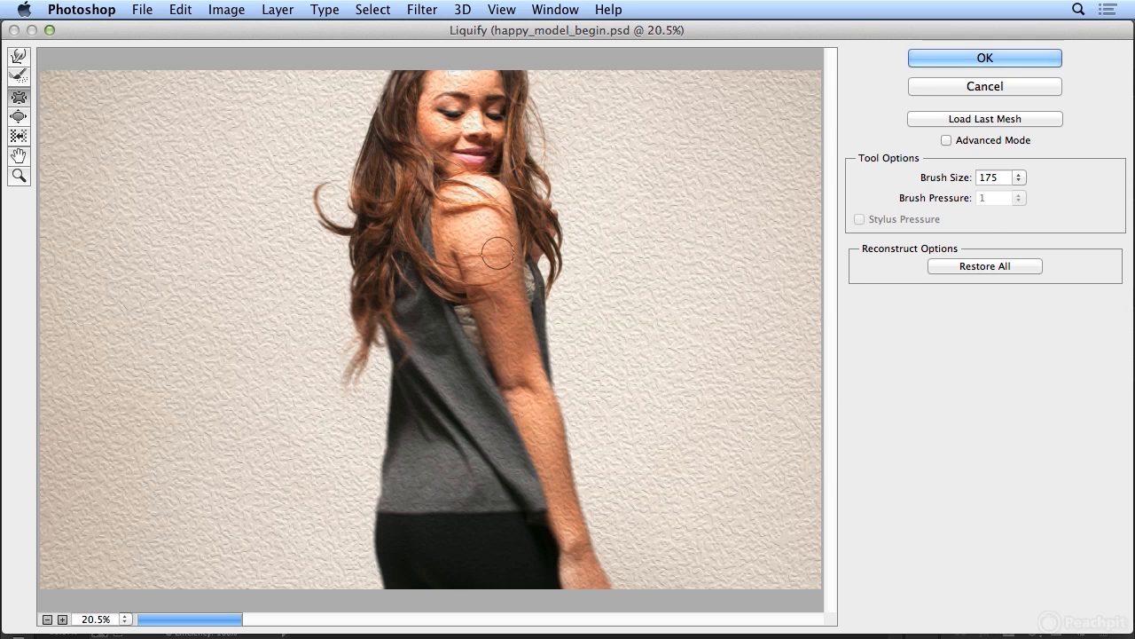
pyautogui.press(']')
pyautogui.press(']')
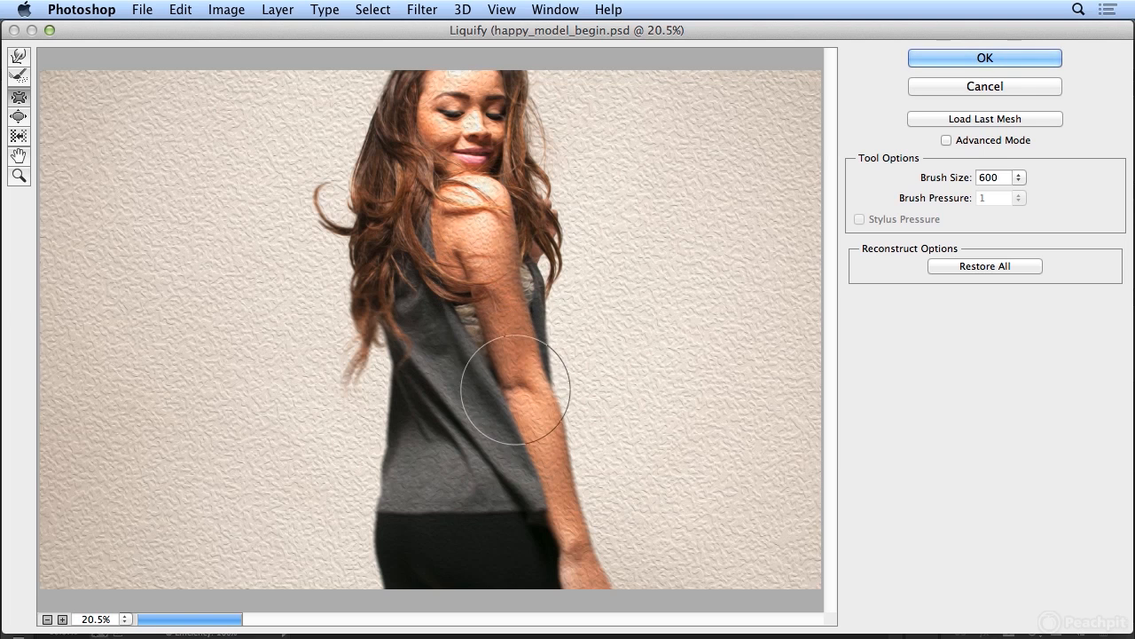
pyautogui.click(1014, 82)
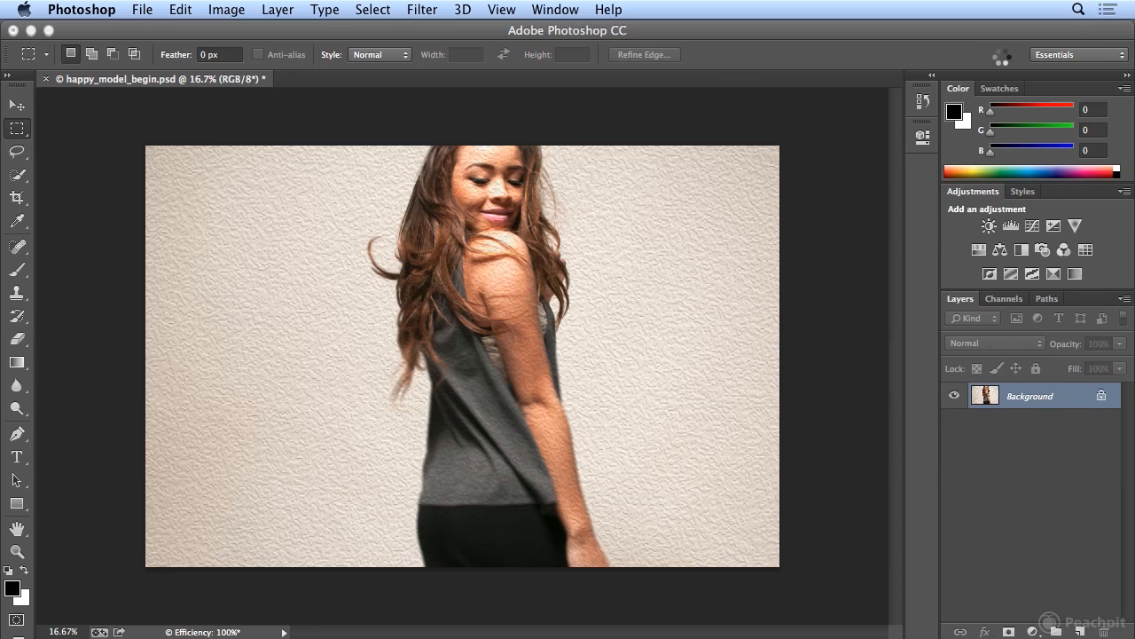
# Compare the portrait before and after the Liquify edit, and review the status readout options with Efficiency kept
pyautogui.press('super+z')
pyautogui.press('super+z')
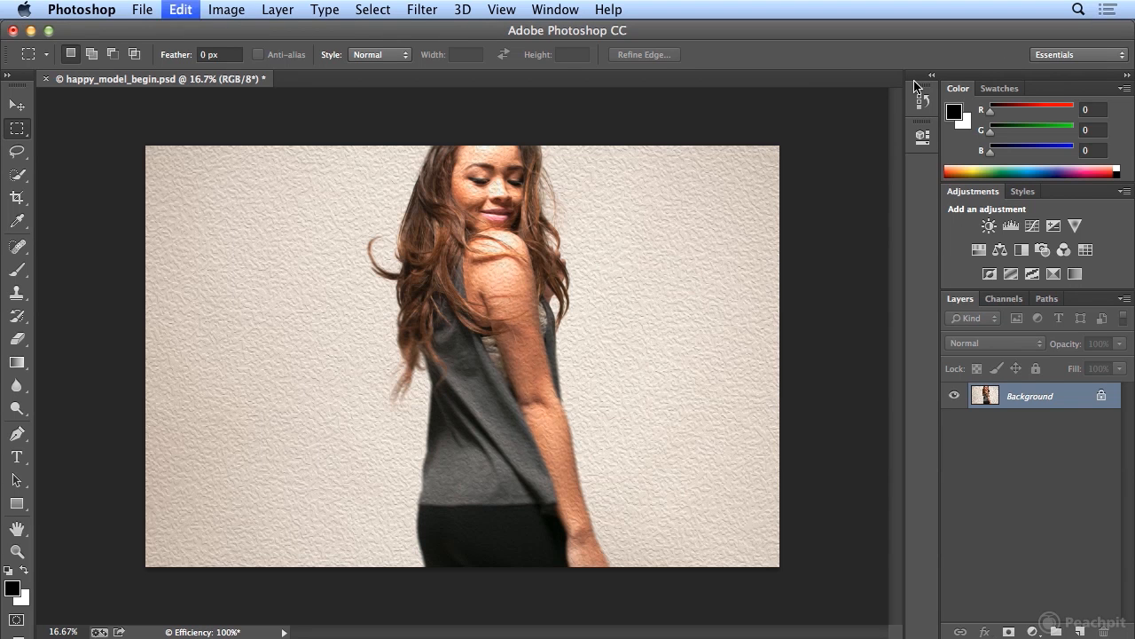
pyautogui.press('super+z')
pyautogui.press('super+z')
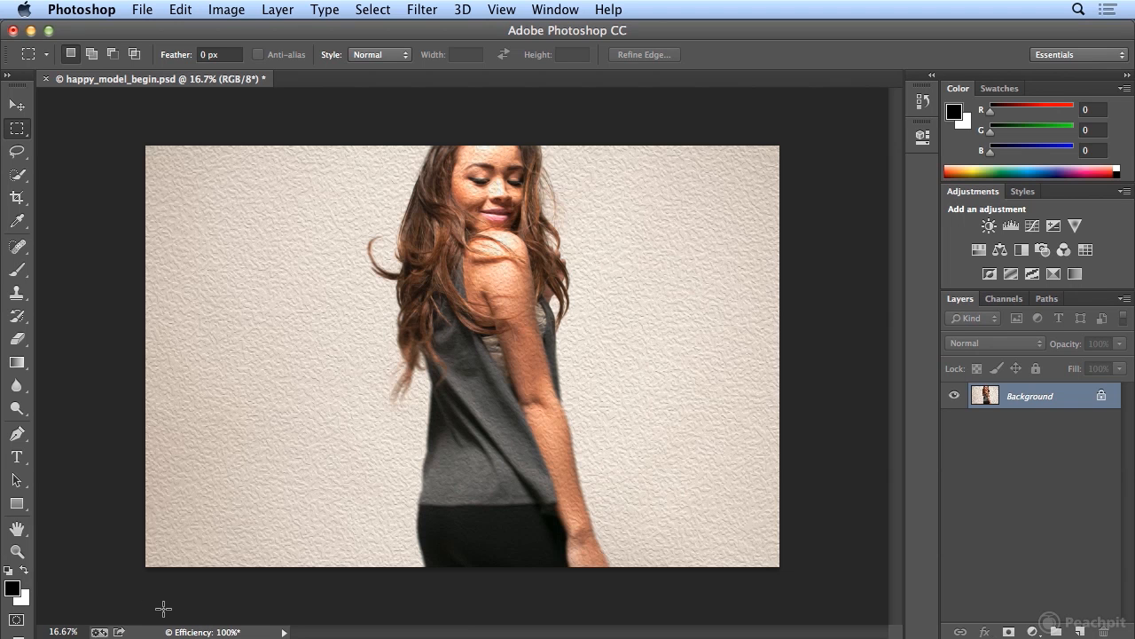
pyautogui.click(284, 632)
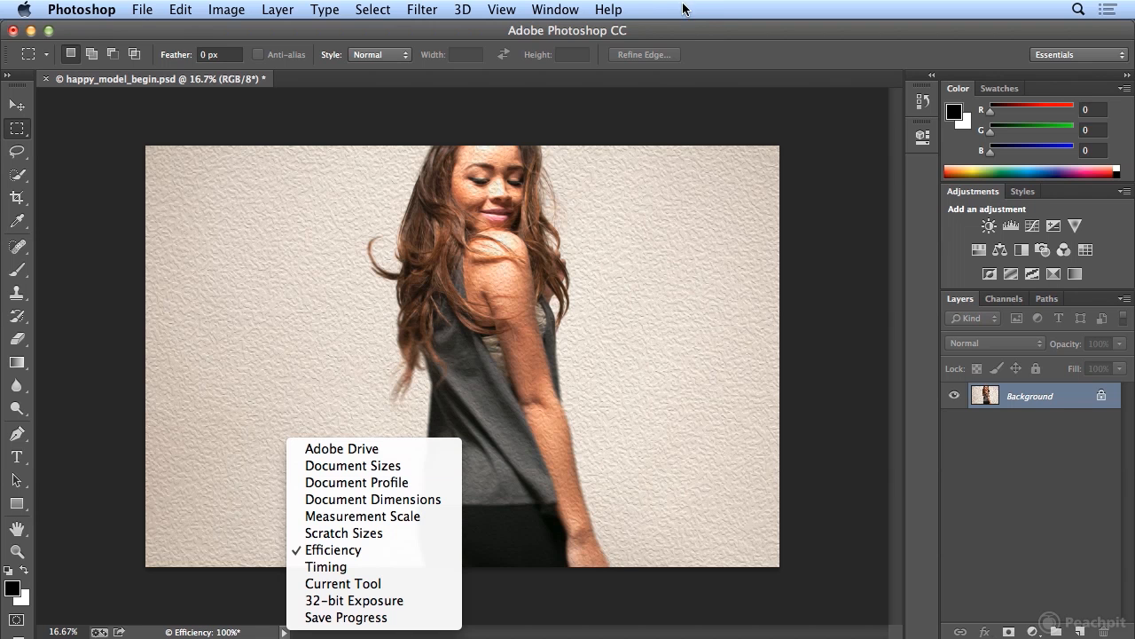
pyautogui.click(706, 34)
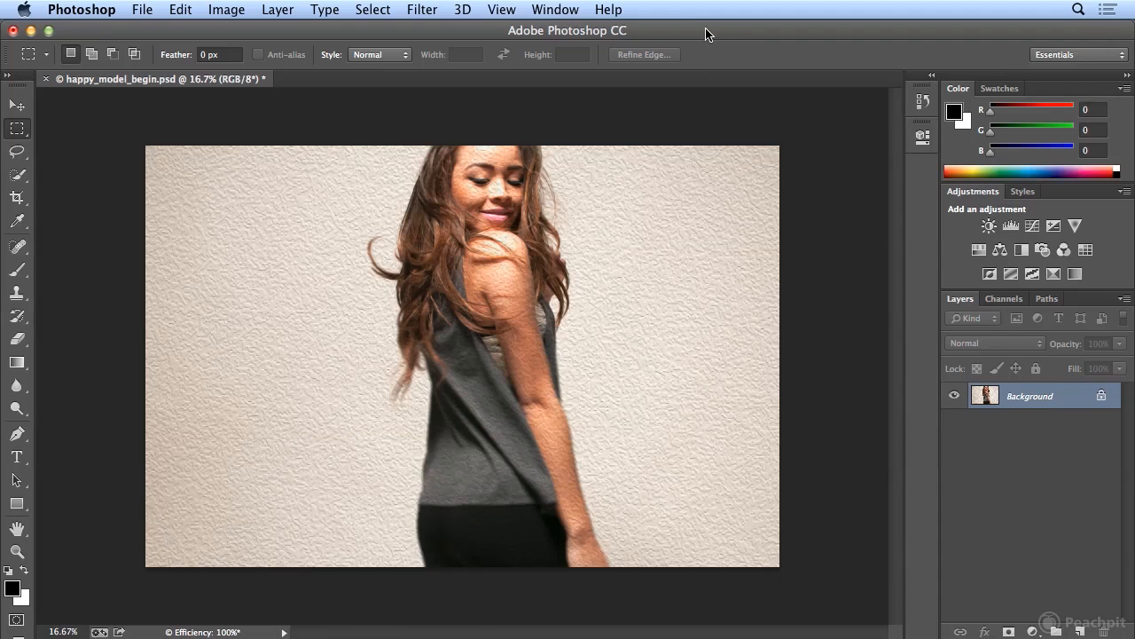